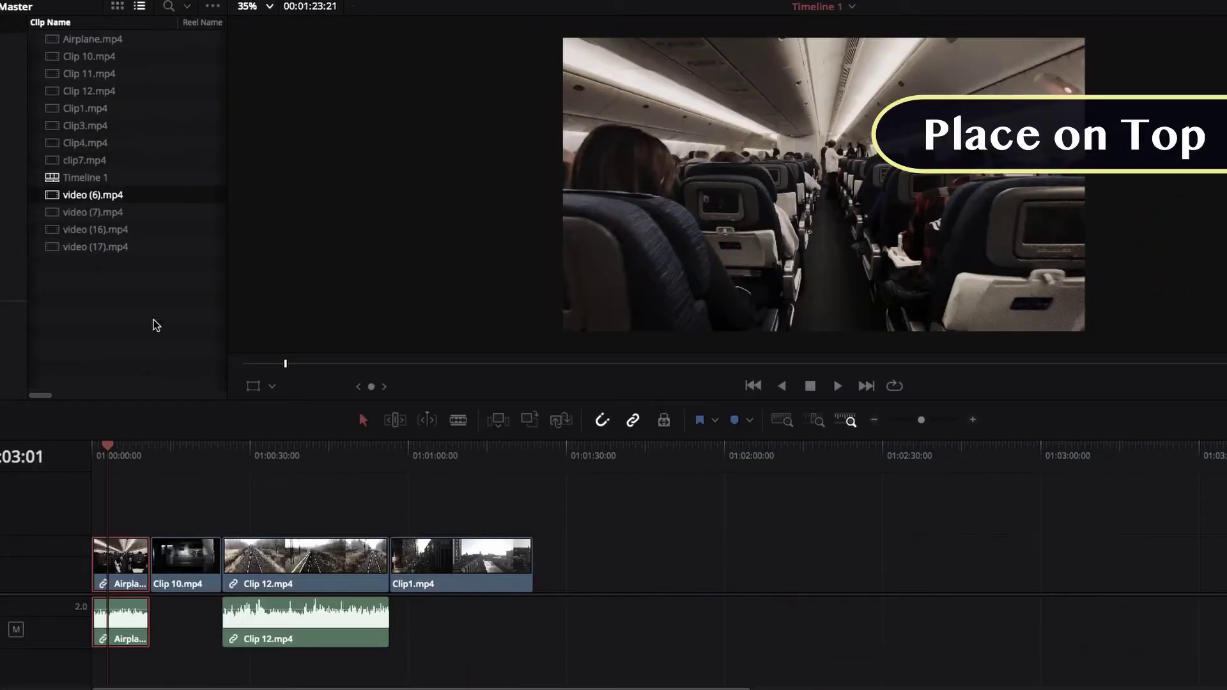
Step: Put Clip4 and videos (6) and (7) on the second track, then insert Clip4 into the main track
{"action": "left_click_drag", "start_coordinate": [178, 128], "coordinate": [258, 487]}
{"action": "left_click", "coordinate": [185, 180]}
{"action": "left_click", "coordinate": [186, 197], "text": "shift"}
{"action": "left_click_drag", "start_coordinate": [185, 197], "coordinate": [412, 501]}
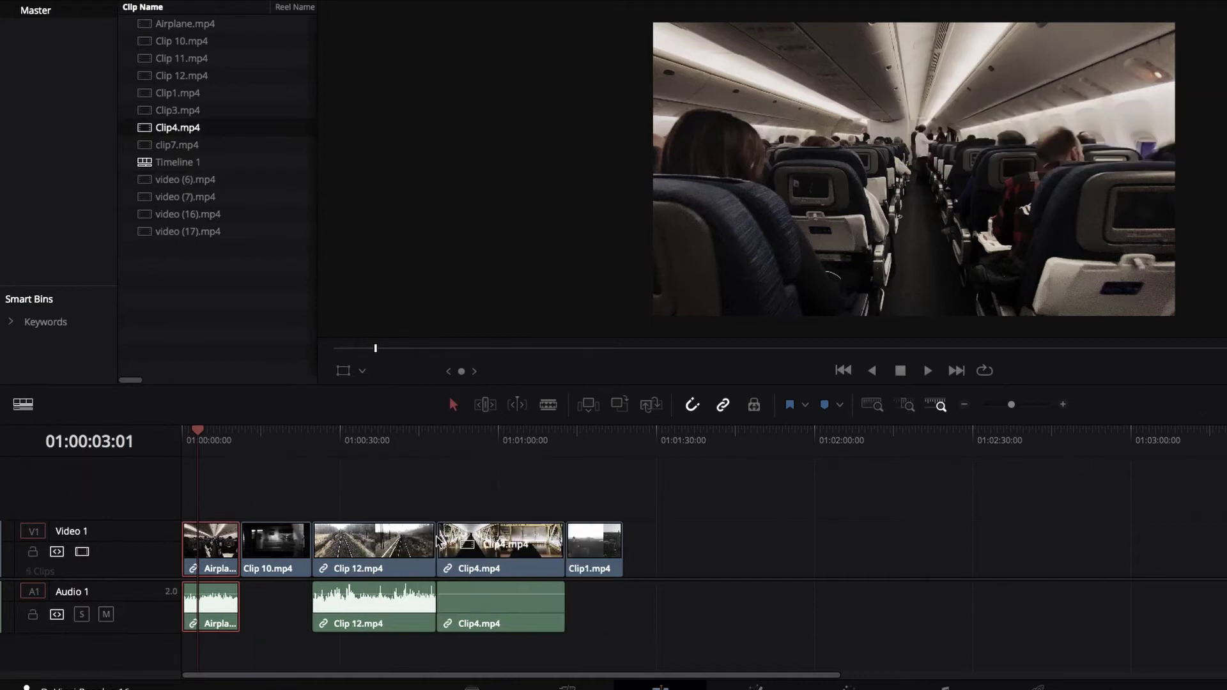
{"action": "left_click_drag", "start_coordinate": [178, 145], "coordinate": [515, 460]}
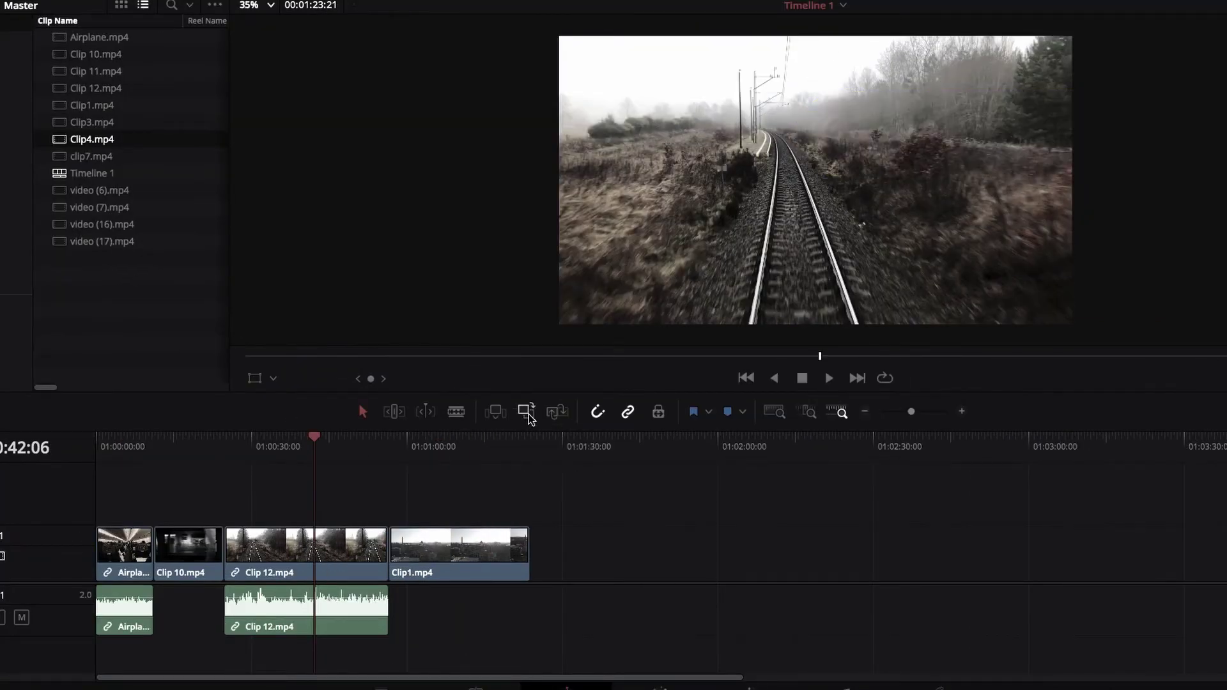
Step: Overwrite Clip4.mp4 onto the timeline at the playhead, then again at a new playhead position
{"action": "left_click", "coordinate": [528, 414]}
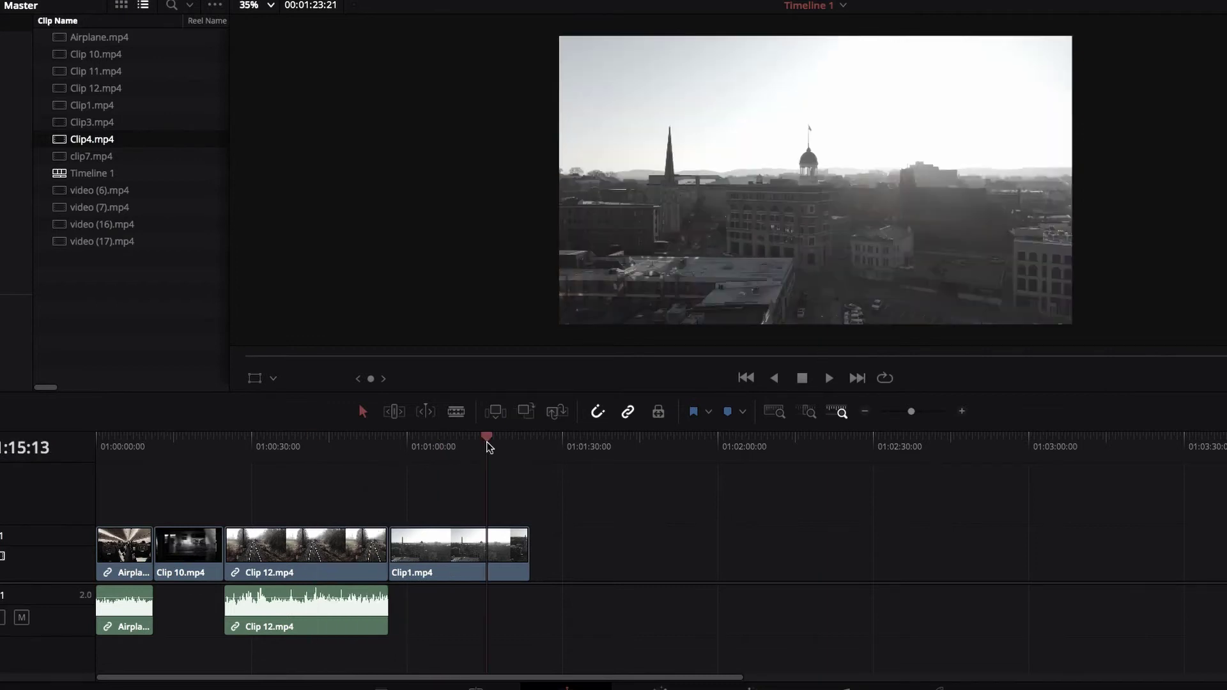
{"action": "left_click", "coordinate": [526, 413]}
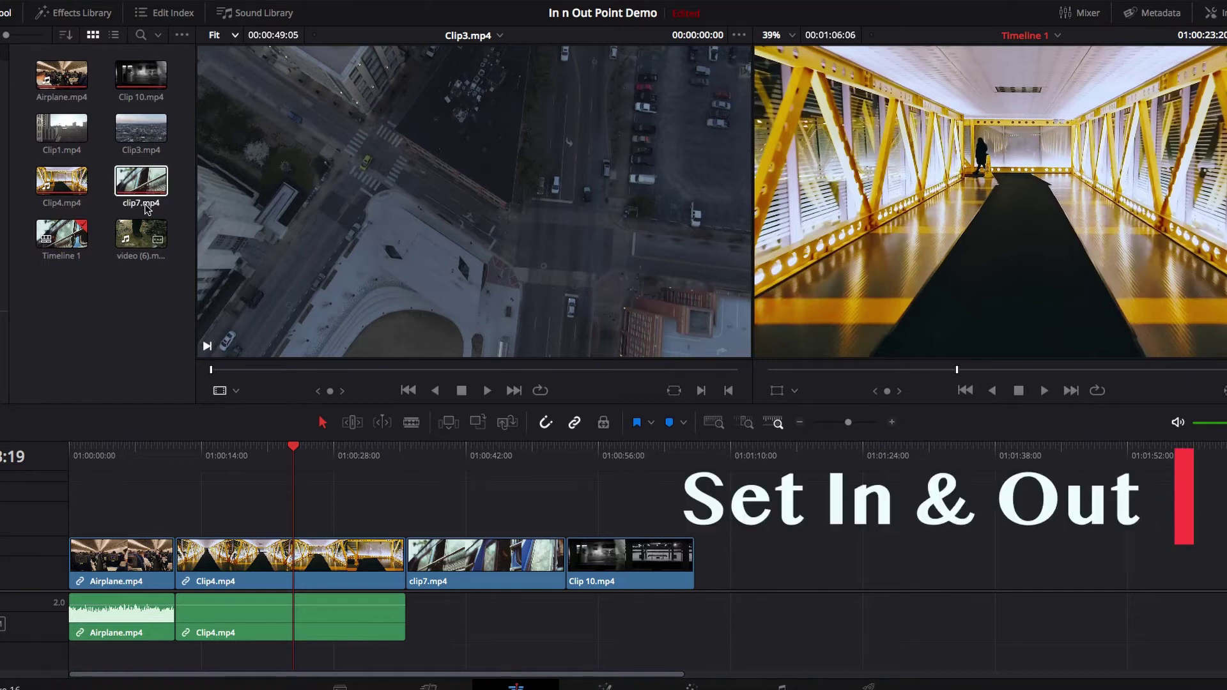
Step: Load Clip1.mp4 into the source viewer and scrub it to 00:00:09:13
{"action": "left_click", "coordinate": [61, 132]}
{"action": "double_click", "coordinate": [61, 133]}
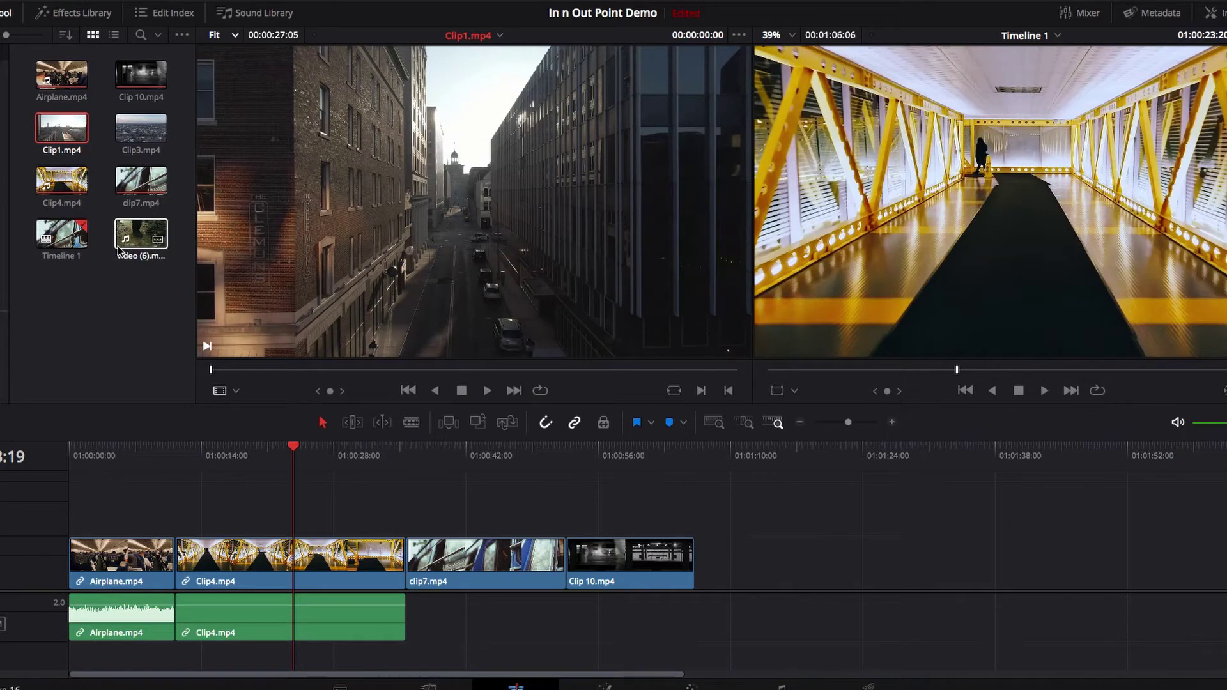
{"action": "left_click_drag", "start_coordinate": [232, 371], "coordinate": [380, 375]}
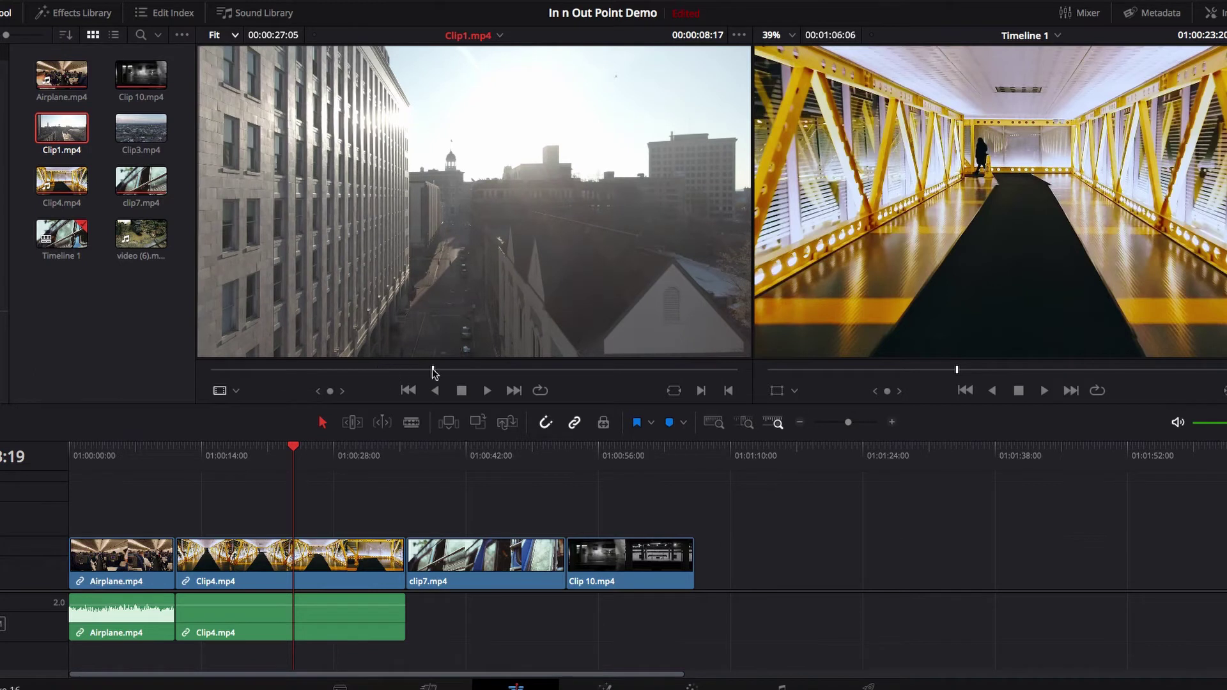
{"action": "left_click", "coordinate": [395, 370]}
{"action": "left_click", "coordinate": [438, 371]}
{"action": "left_click", "coordinate": [402, 372]}
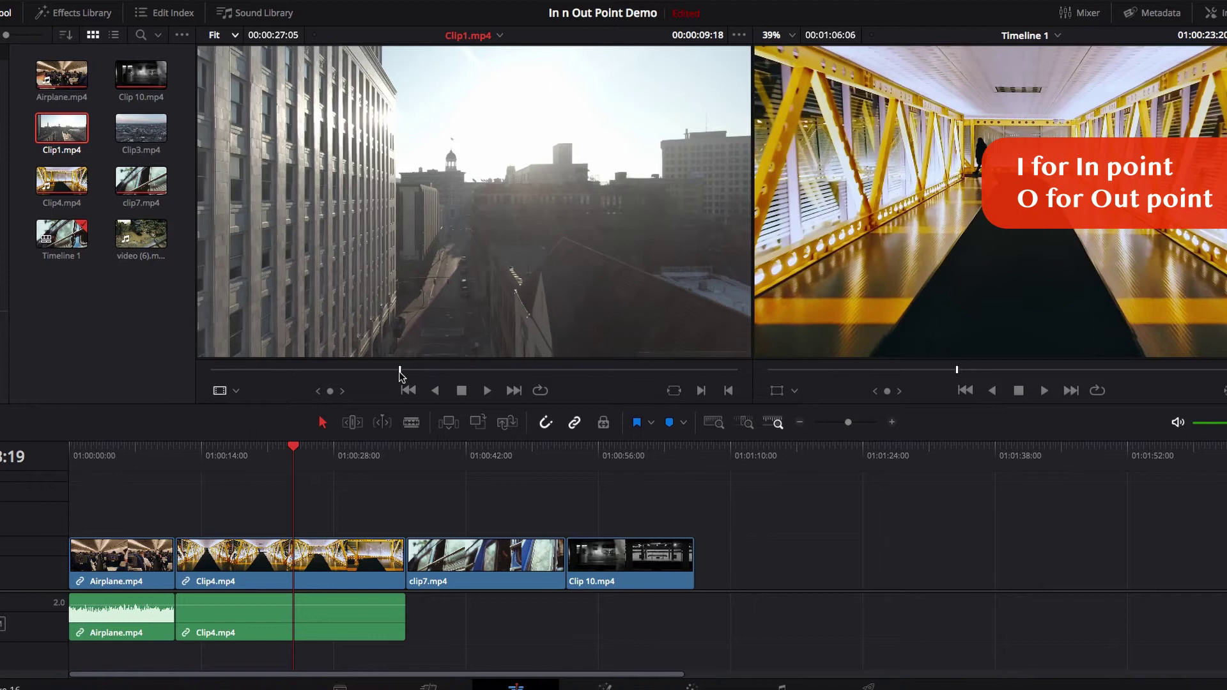
{"action": "left_click", "coordinate": [393, 372]}
{"action": "left_click", "coordinate": [396, 372]}
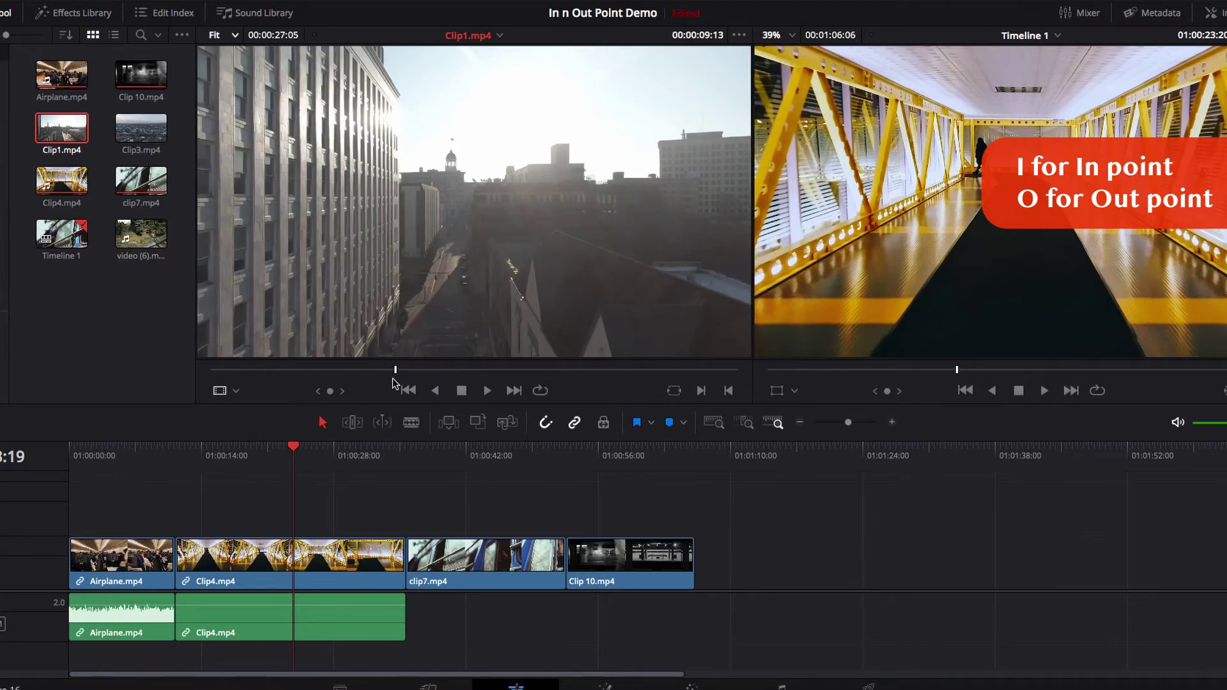
{"action": "key", "text": "i"}
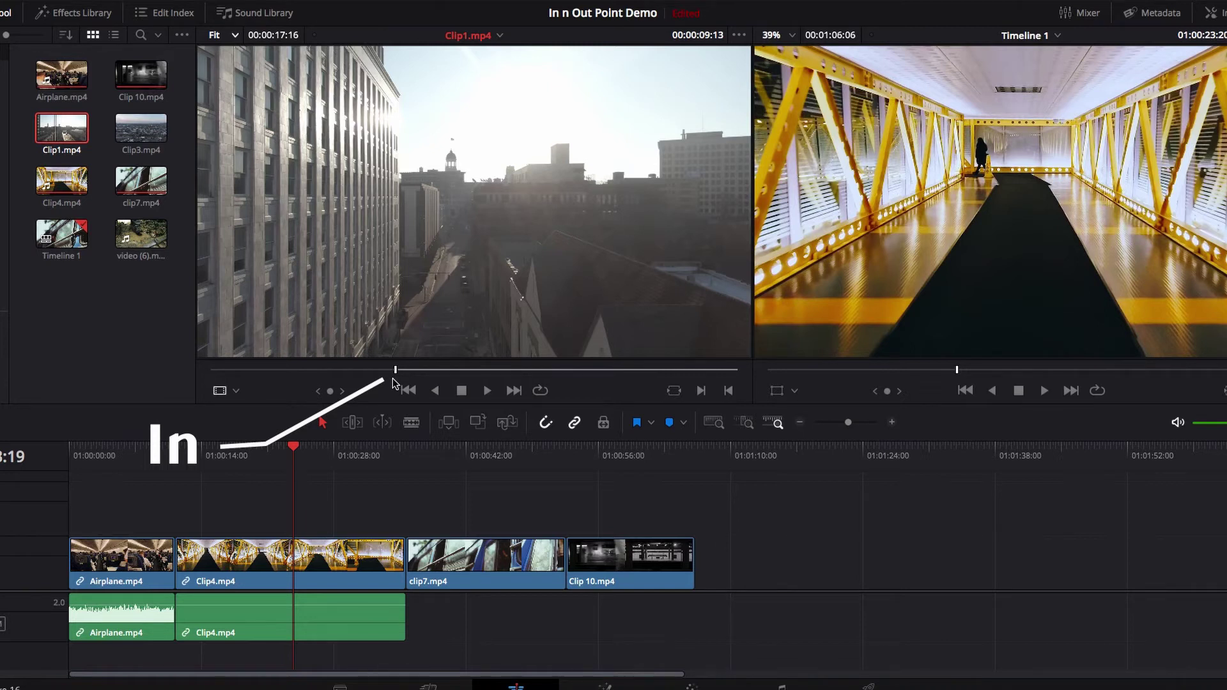
{"action": "left_click", "coordinate": [465, 370]}
{"action": "left_click_drag", "start_coordinate": [465, 370], "coordinate": [453, 370]}
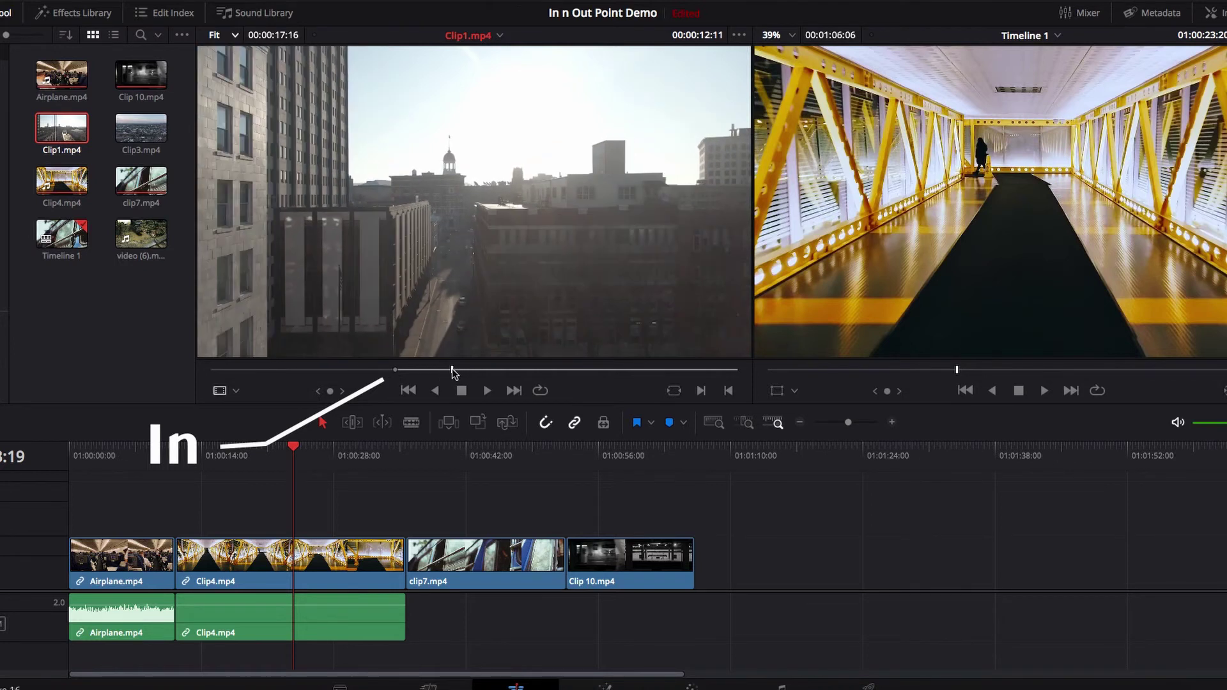
{"action": "key", "text": "o"}
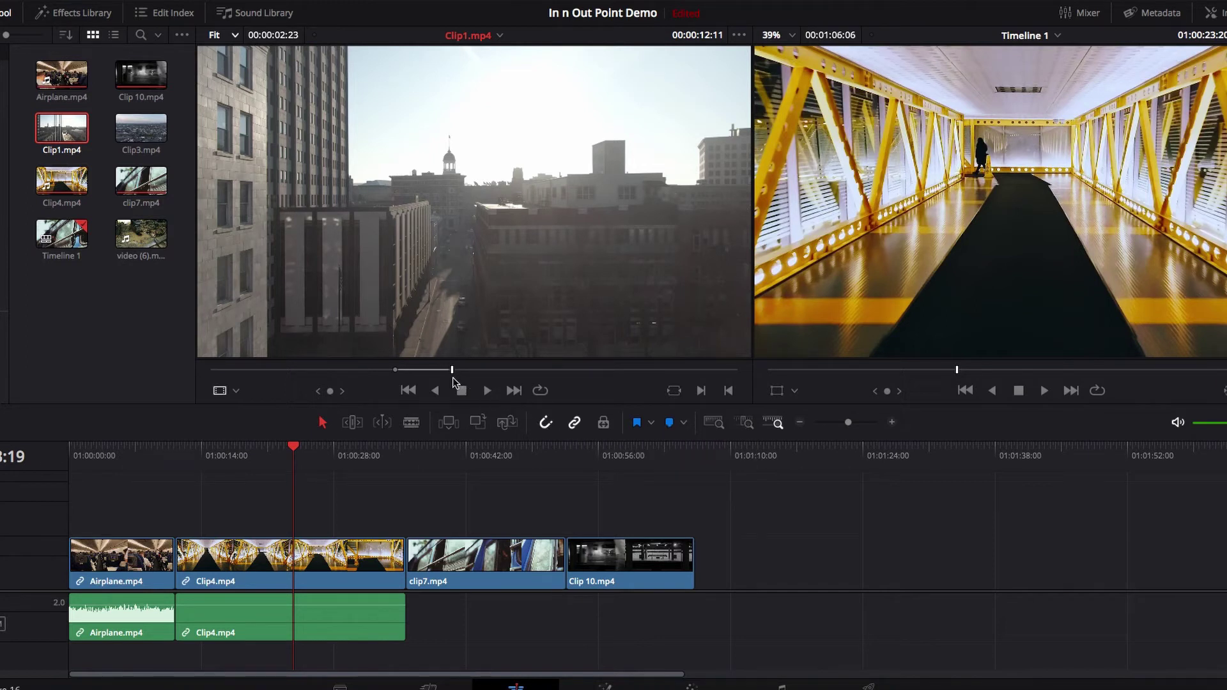
{"action": "key", "text": "alt+x"}
{"action": "left_click", "coordinate": [393, 370]}
Step: Set Clip1's In at 00:00:09:10 and Out at 00:00:11:22, giving a 00:00:02:13 range
{"action": "key", "text": "i"}
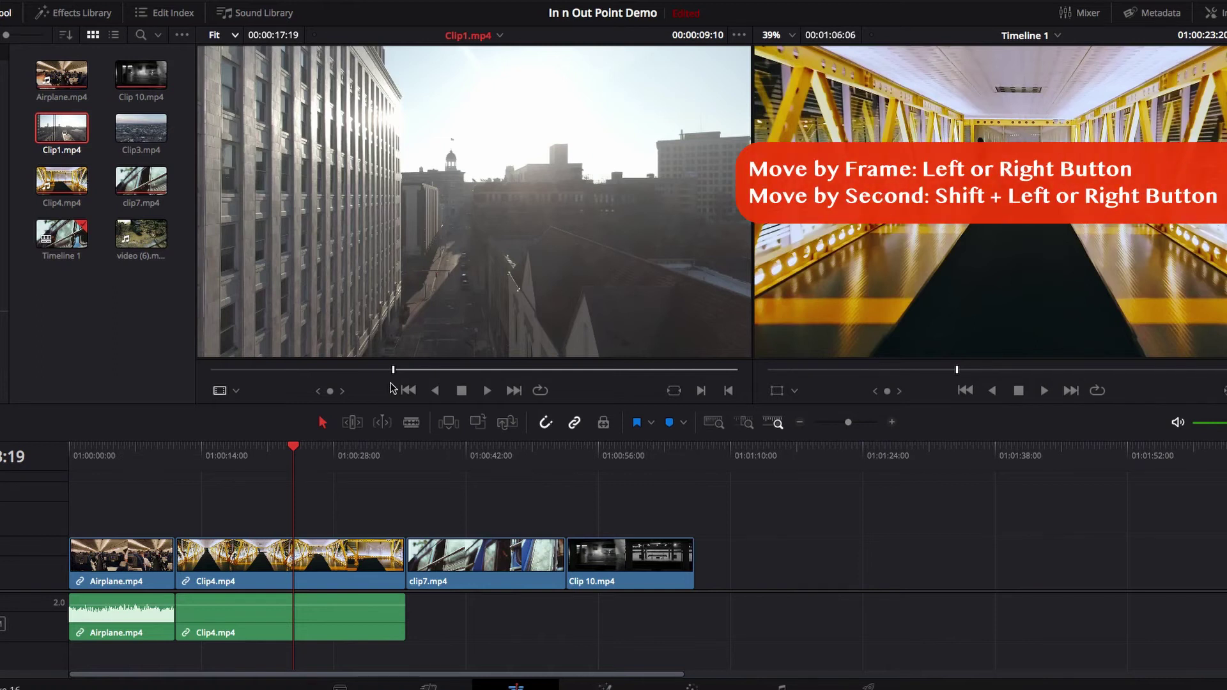
{"action": "key", "text": "Right"}
{"action": "key", "text": "Right"}
{"action": "key", "text": "Right"}
{"action": "key", "text": "Right"}
{"action": "key", "text": "Right"}
{"action": "key", "text": "Right"}
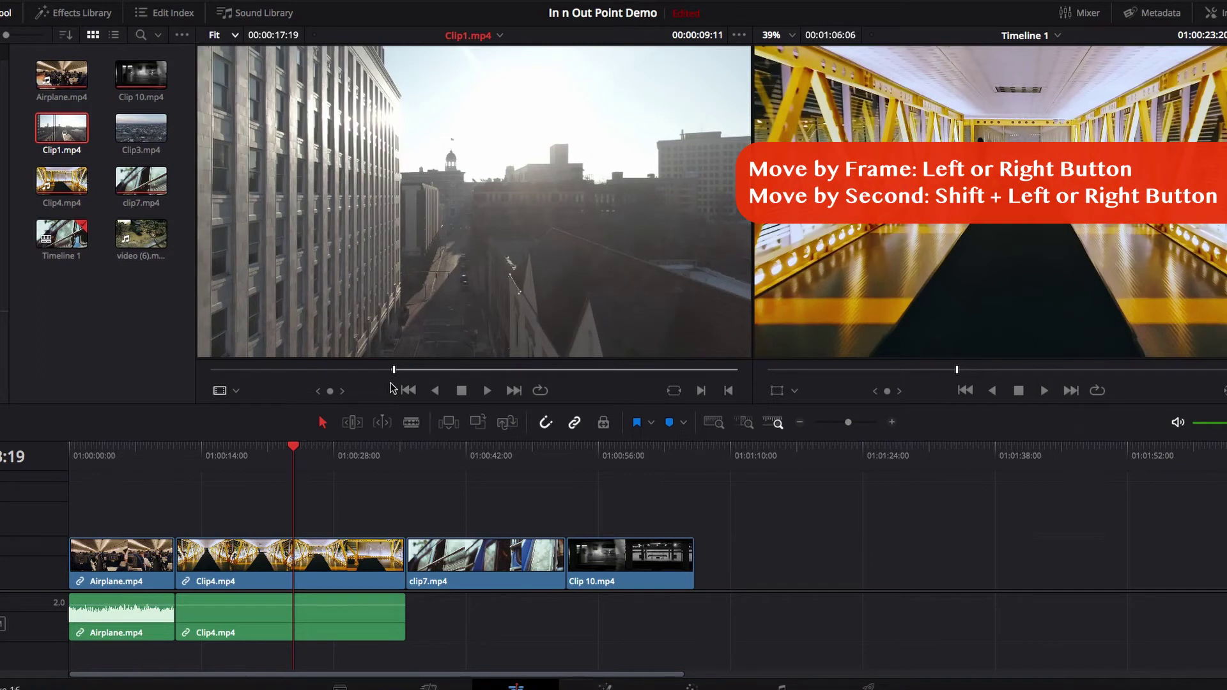
{"action": "key", "text": "Right"}
{"action": "key", "text": "Right"}
{"action": "key", "text": "Right"}
{"action": "key", "text": "Right"}
{"action": "key", "text": "Right"}
{"action": "key", "text": "Right"}
{"action": "key", "text": "Right"}
{"action": "key", "text": "Right"}
{"action": "key", "text": "Right"}
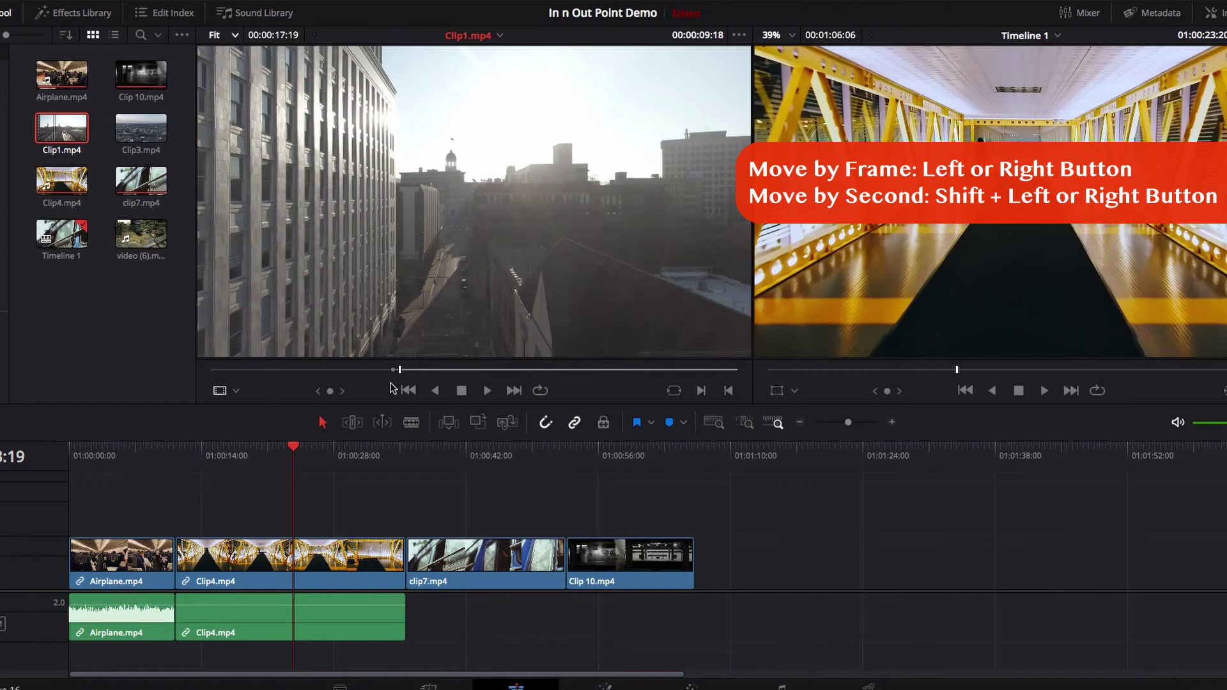
{"action": "key", "text": "Right"}
{"action": "key", "text": "Right"}
{"action": "key", "text": "Right"}
{"action": "key", "text": "Right"}
{"action": "key", "text": "Right"}
{"action": "key", "text": "Right"}
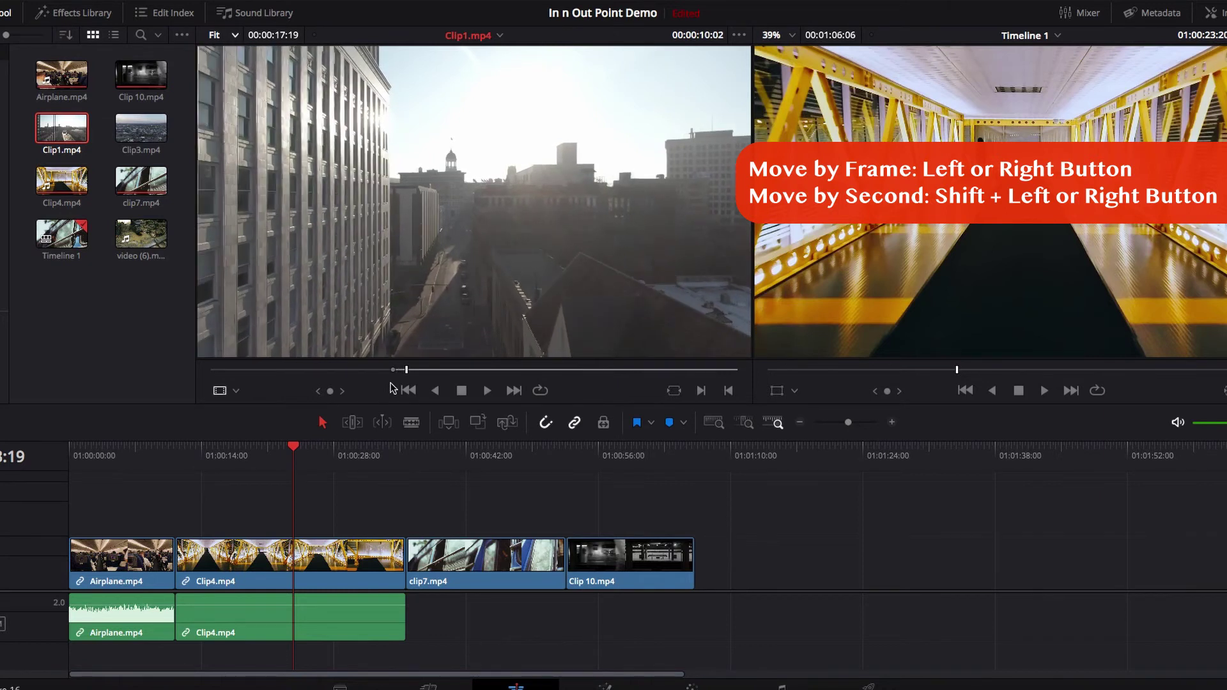
{"action": "key", "text": "Right"}
{"action": "key", "text": "Right"}
{"action": "key", "text": "Right"}
{"action": "key", "text": "Right"}
{"action": "key", "text": "Right"}
{"action": "key", "text": "Right"}
{"action": "key", "text": "Right"}
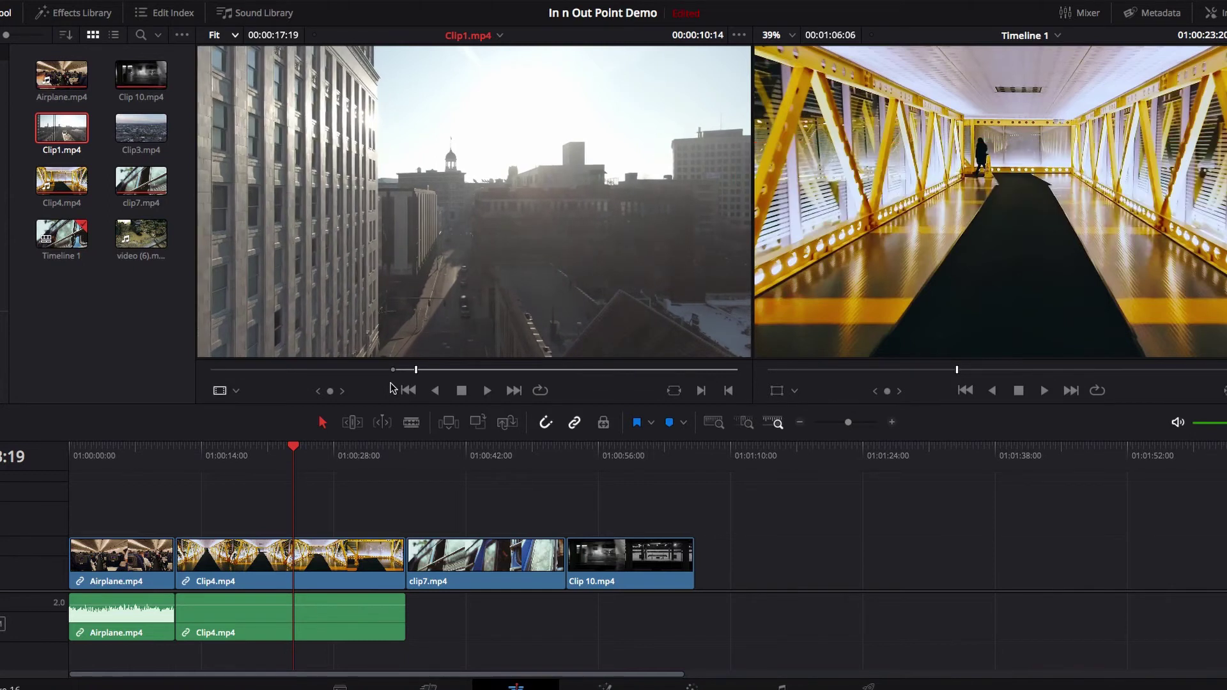
{"action": "key", "text": "shift+Right"}
{"action": "key", "text": "shift+Right"}
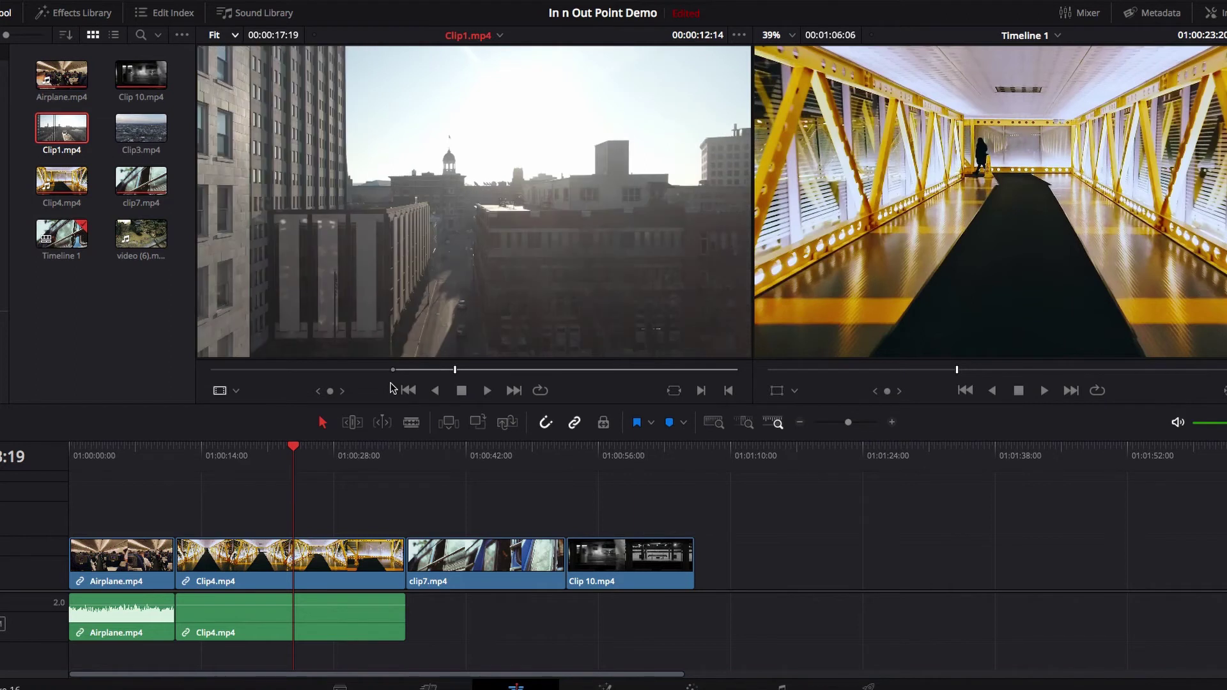
{"action": "key", "text": "shift+Right"}
{"action": "key", "text": "shift+Right"}
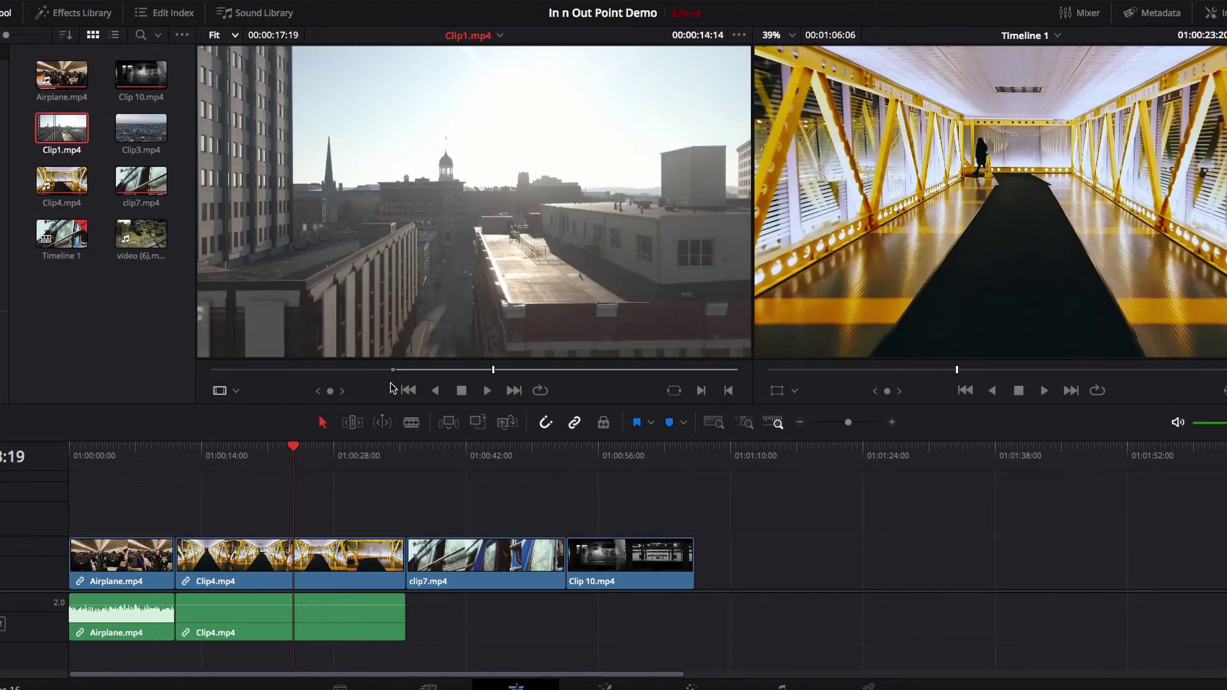
{"action": "key", "text": "shift+Right"}
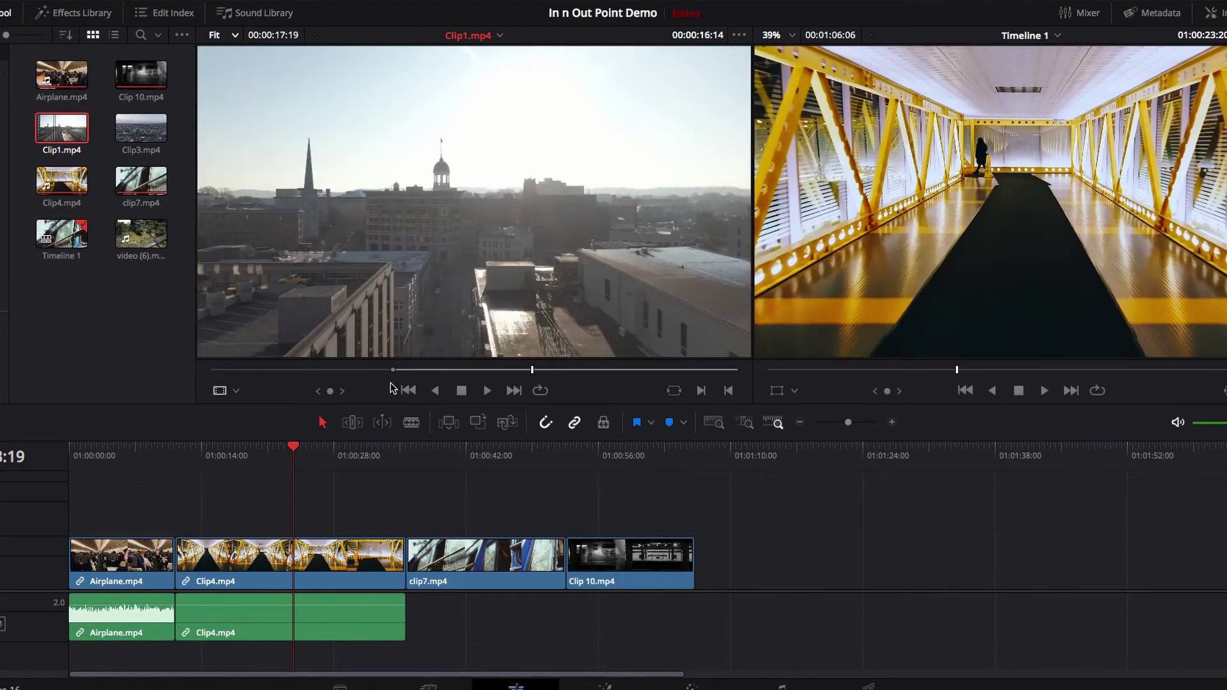
{"action": "key", "text": "shift+Left"}
{"action": "key", "text": "shift+Left"}
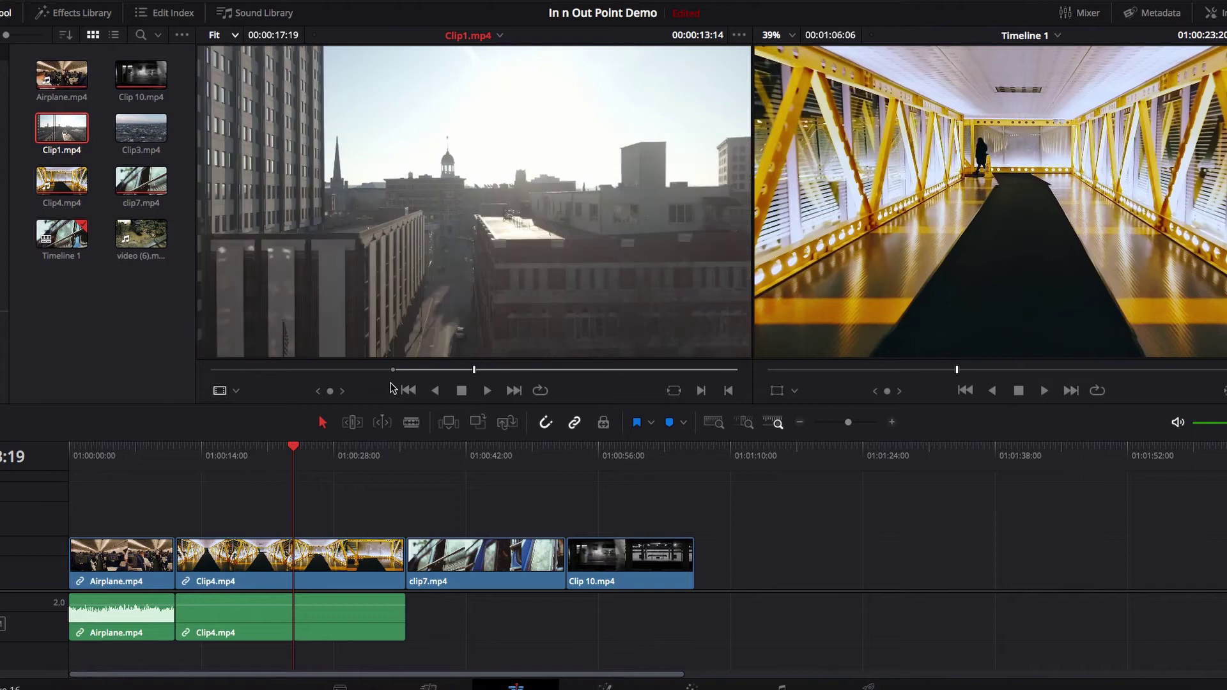
{"action": "key", "text": "shift+Left"}
{"action": "key", "text": "shift+Left"}
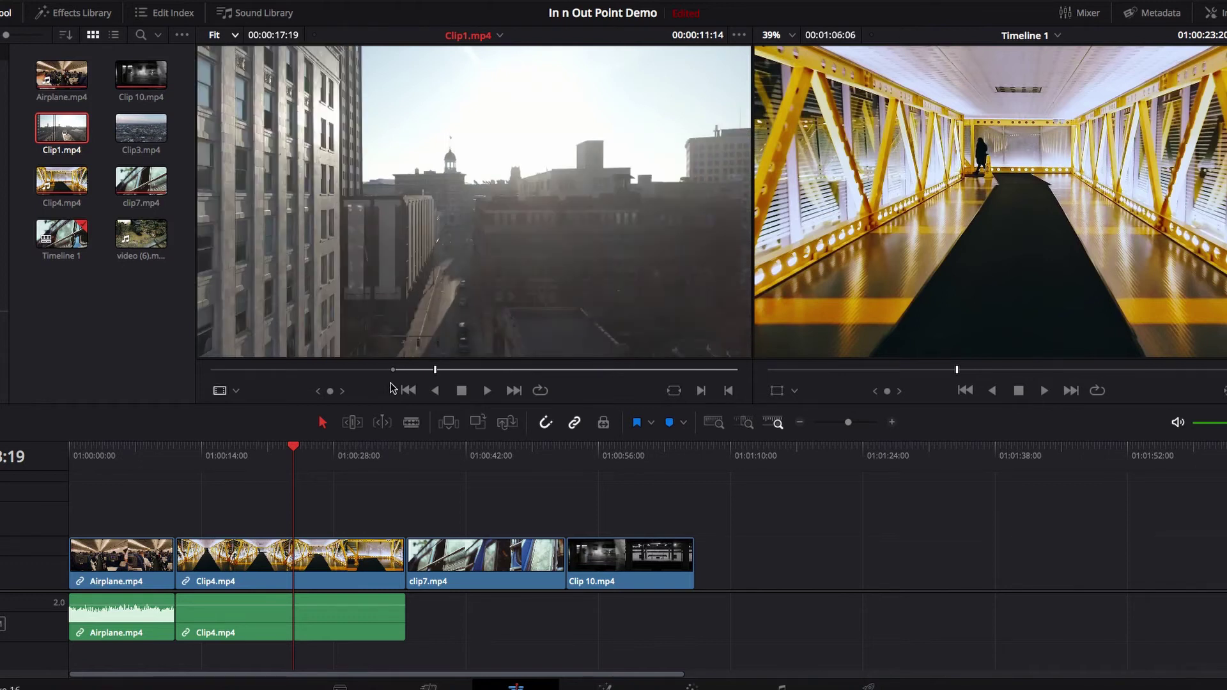
{"action": "key", "text": "Right"}
{"action": "key", "text": "Right"}
{"action": "key", "text": "Right"}
{"action": "key", "text": "Right"}
{"action": "key", "text": "Right"}
{"action": "key", "text": "Right"}
{"action": "key", "text": "Right"}
{"action": "key", "text": "Right"}
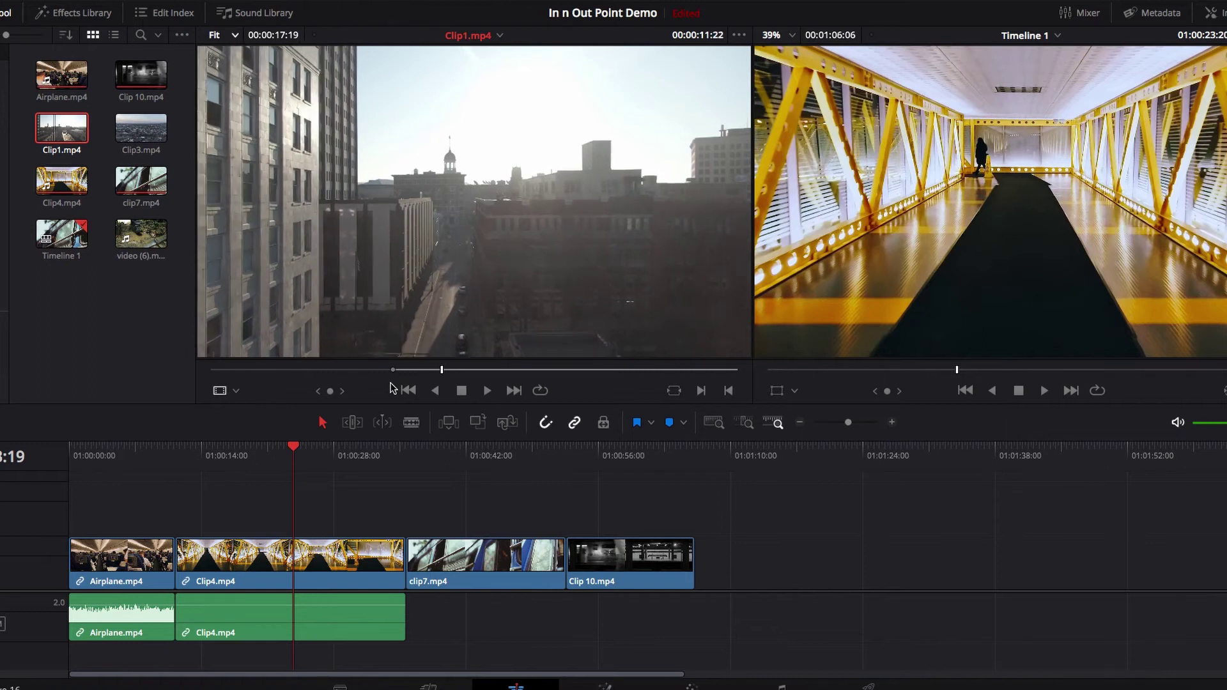
{"action": "key", "text": "o"}
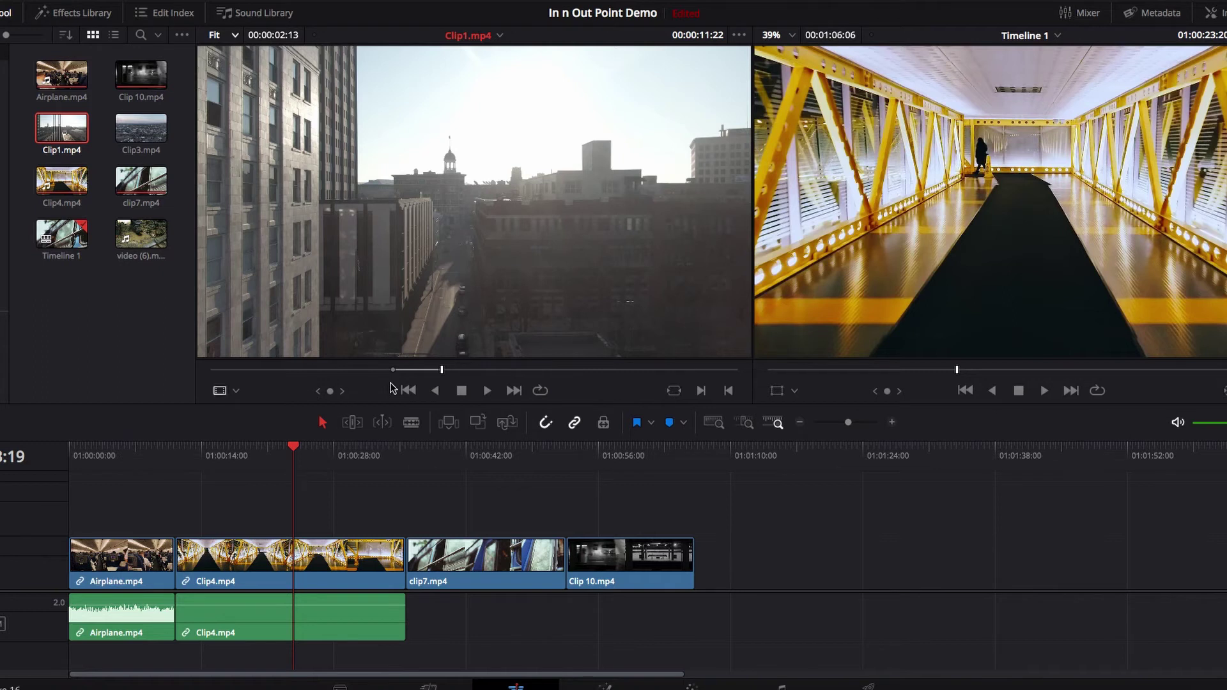
Step: Mark In and Out points on Clip1 from about 14 seconds, then clear them with Alt+X
{"action": "left_click", "coordinate": [490, 371]}
{"action": "key", "text": "i"}
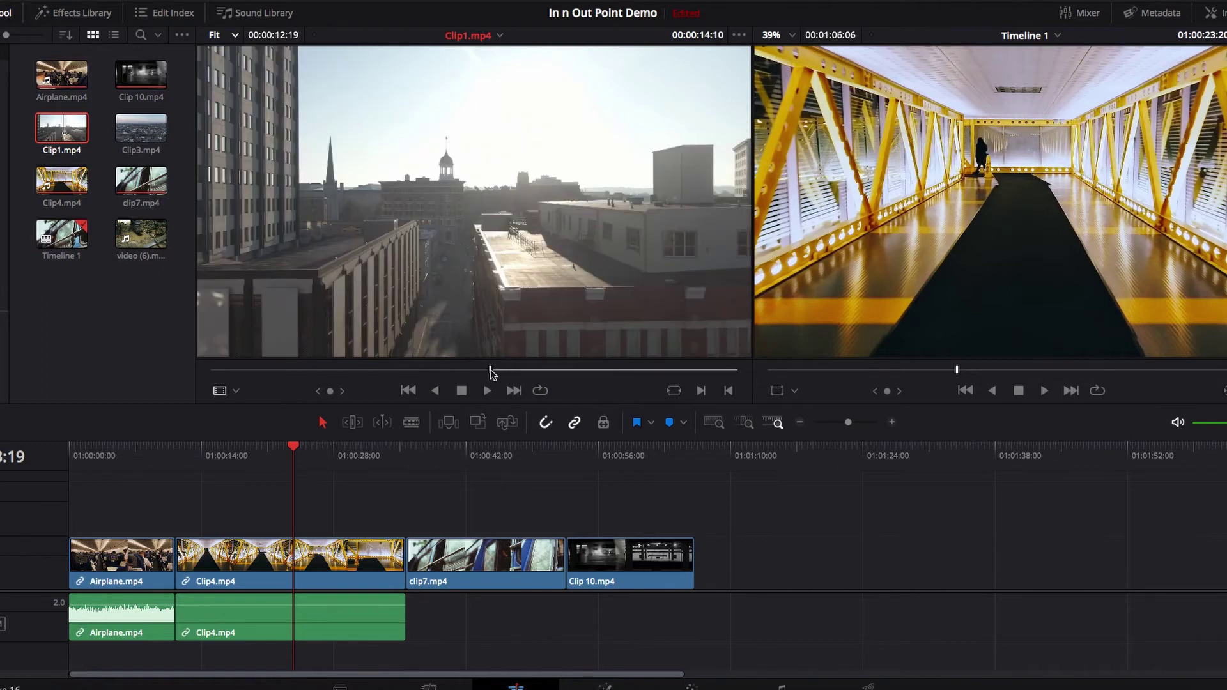
{"action": "left_click", "coordinate": [538, 370]}
{"action": "key", "text": "o"}
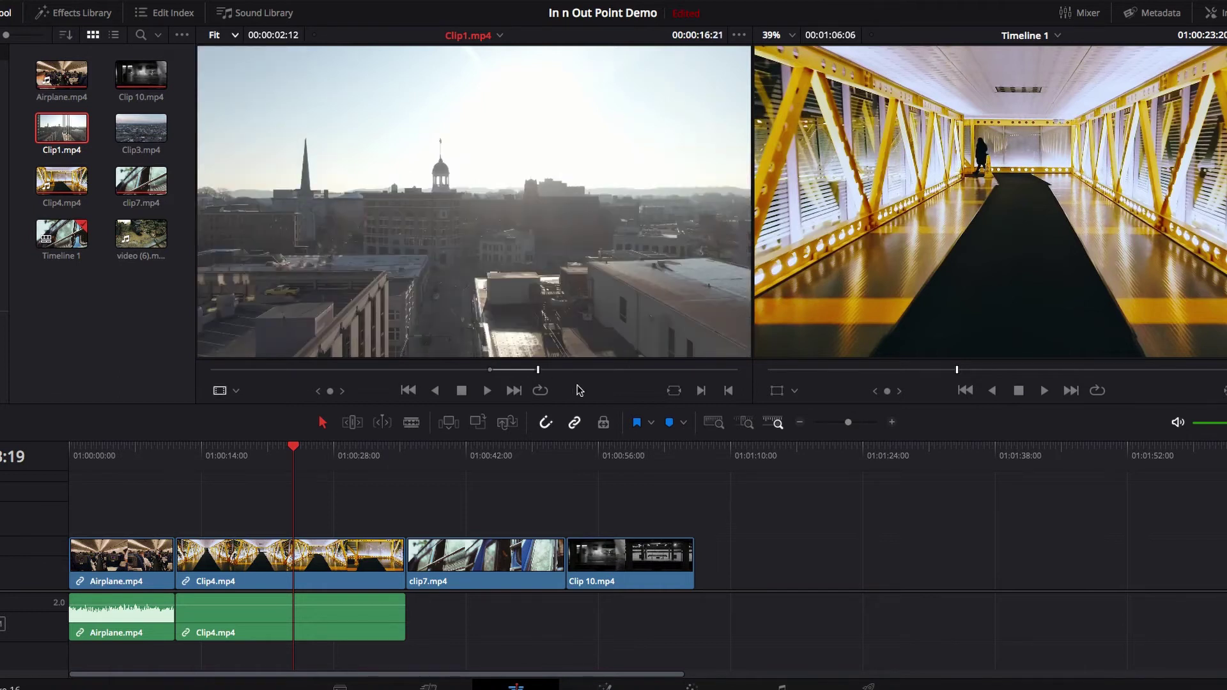
{"action": "key", "text": "alt+x"}
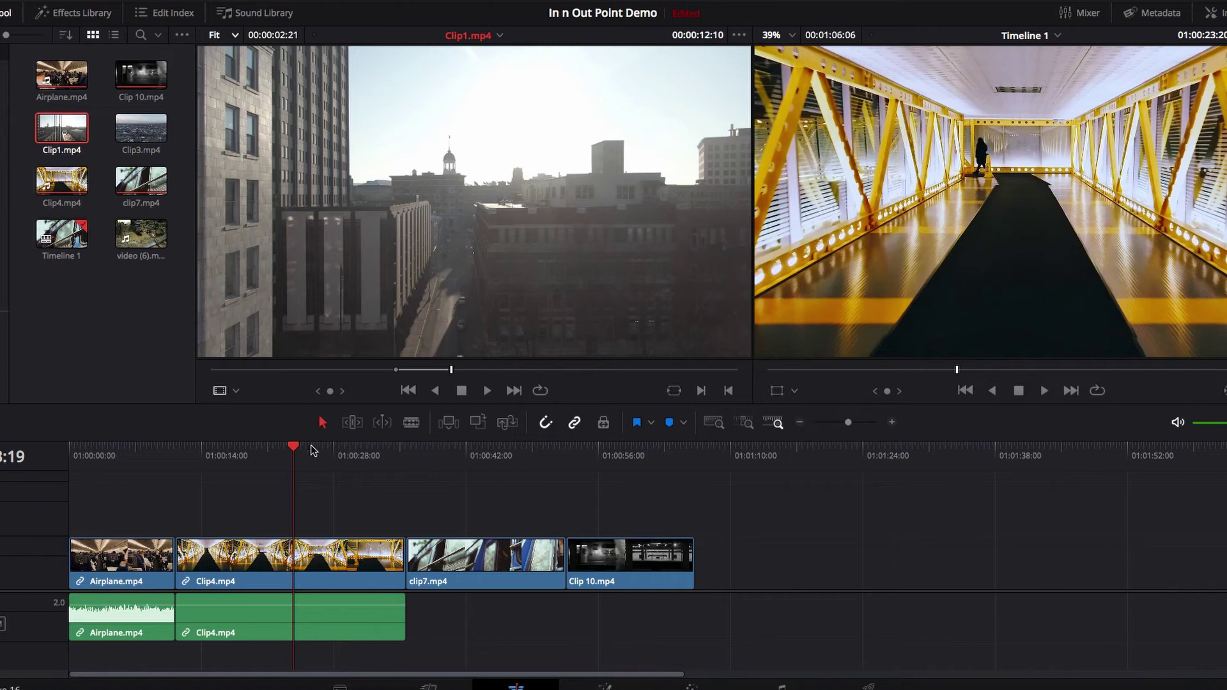
Step: Try the source clip after Clip 10, above Clip4, and as an Insert edit, undoing each
{"action": "mouse_move", "coordinate": [422, 271]}
{"action": "left_mouse_down"}
{"action": "mouse_move", "coordinate": [455, 313]}
{"action": "mouse_move", "coordinate": [796, 566]}
{"action": "mouse_move", "coordinate": [701, 571]}
{"action": "left_mouse_up"}
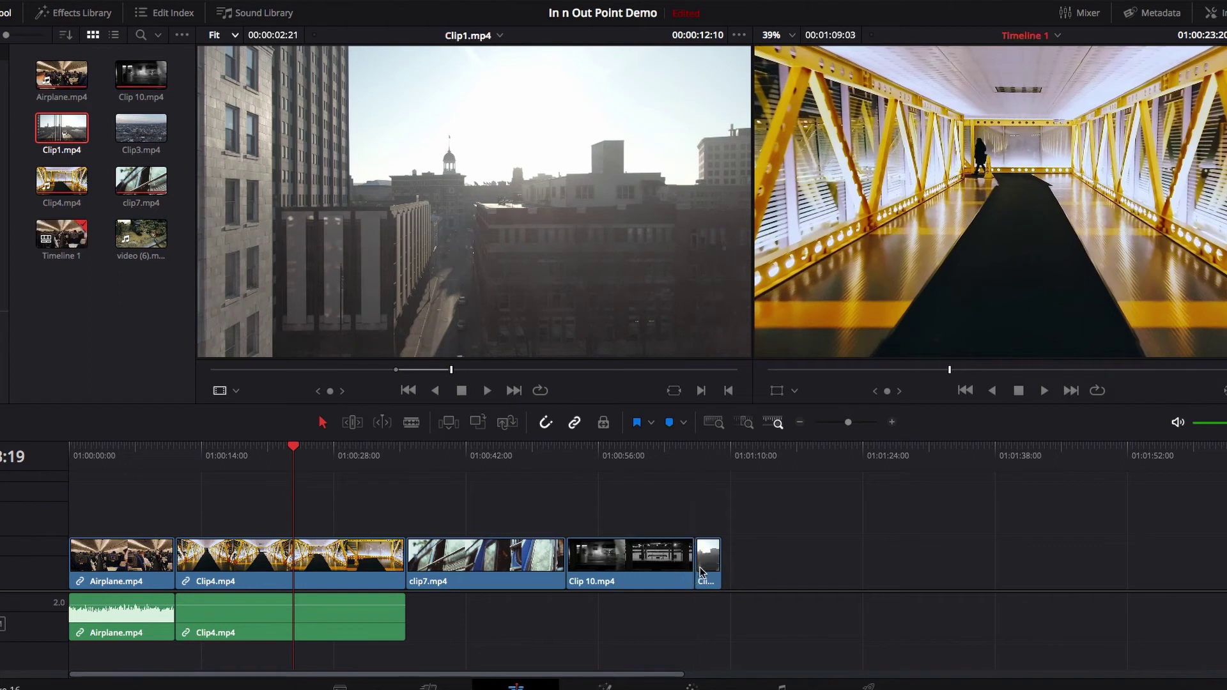
{"action": "key", "text": "ctrl+z"}
{"action": "left_click_drag", "start_coordinate": [463, 269], "coordinate": [307, 511]}
{"action": "key", "text": "ctrl+z"}
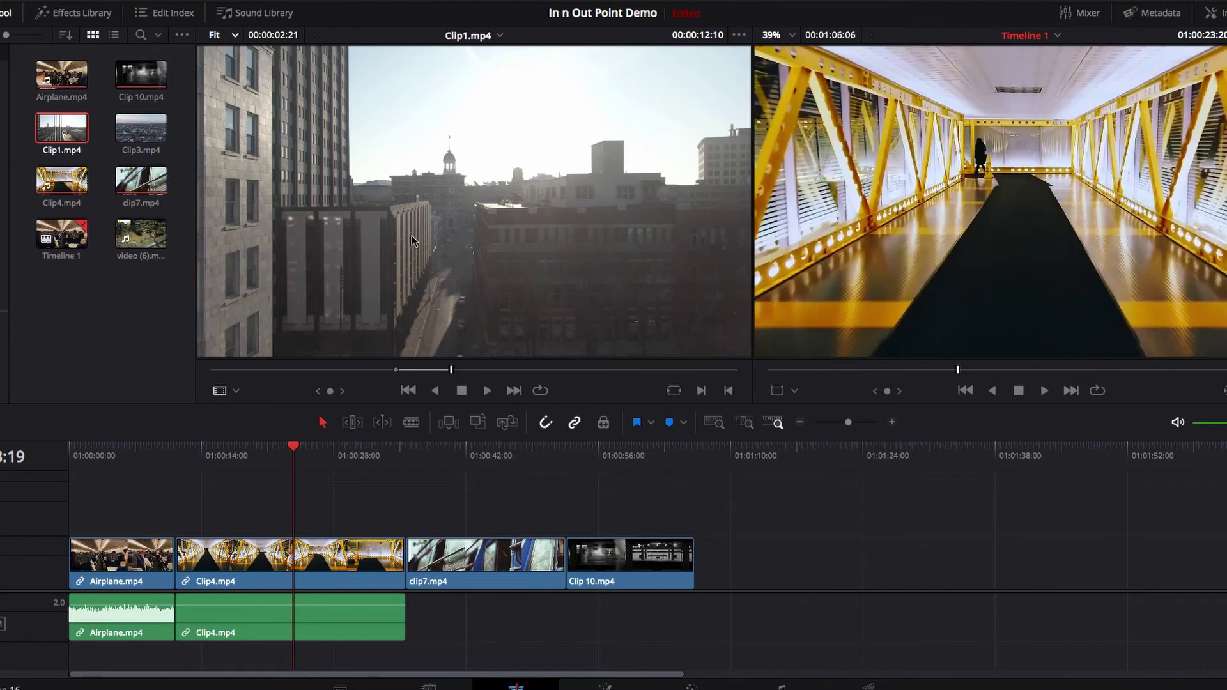
{"action": "left_click_drag", "start_coordinate": [412, 236], "coordinate": [1077, 205]}
{"action": "left_click_drag", "start_coordinate": [996, 204], "coordinate": [1197, 121]}
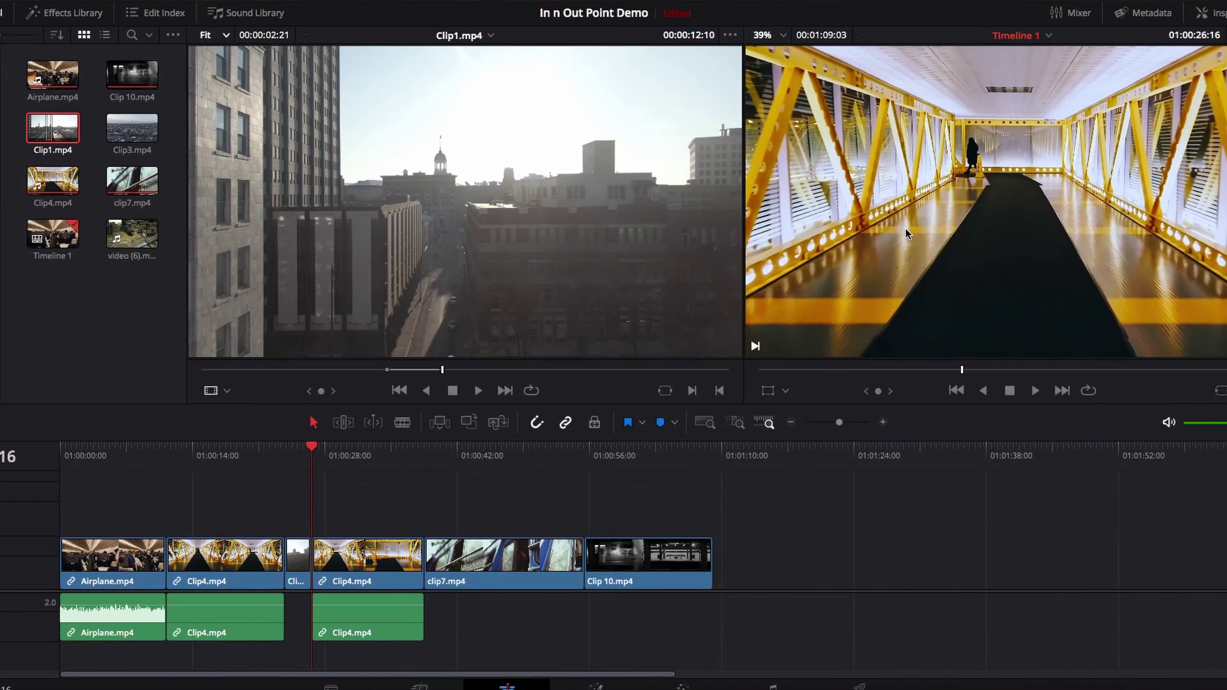
{"action": "key", "text": "ctrl+z"}
Step: Add the whole Clip1 to the timeline end and undo, then insert Clip1 at the playhead, splitting Clip4
{"action": "left_click", "coordinate": [365, 347]}
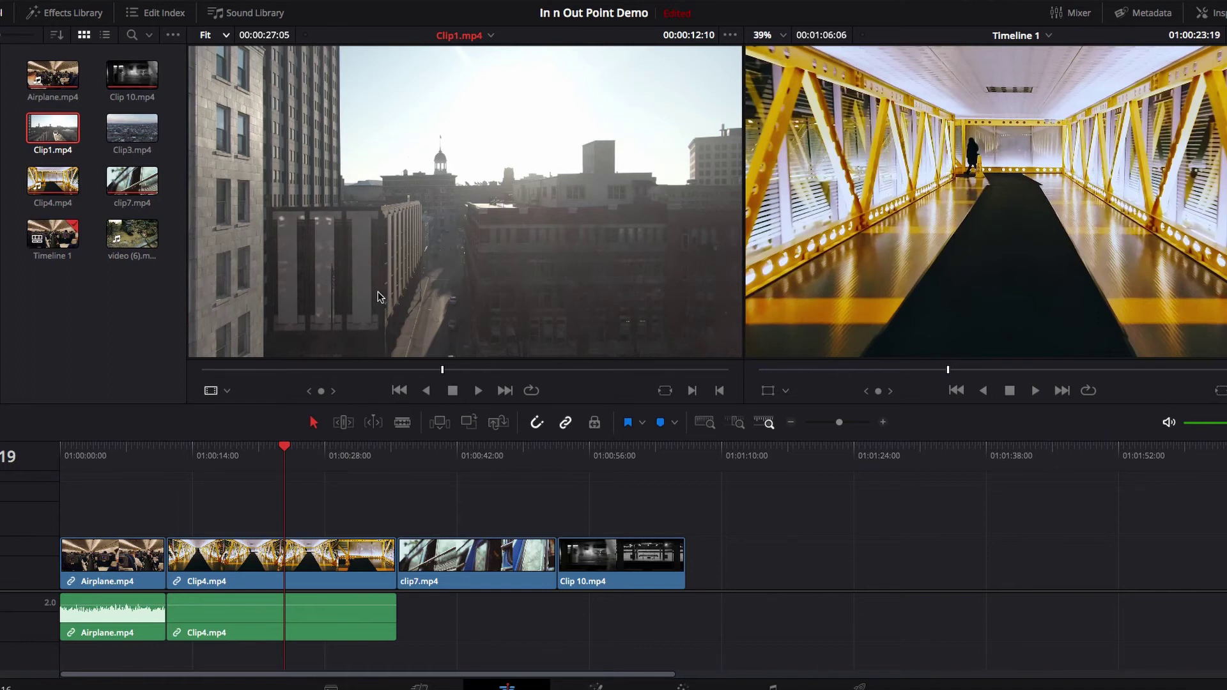
{"action": "left_click_drag", "start_coordinate": [377, 273], "coordinate": [713, 549]}
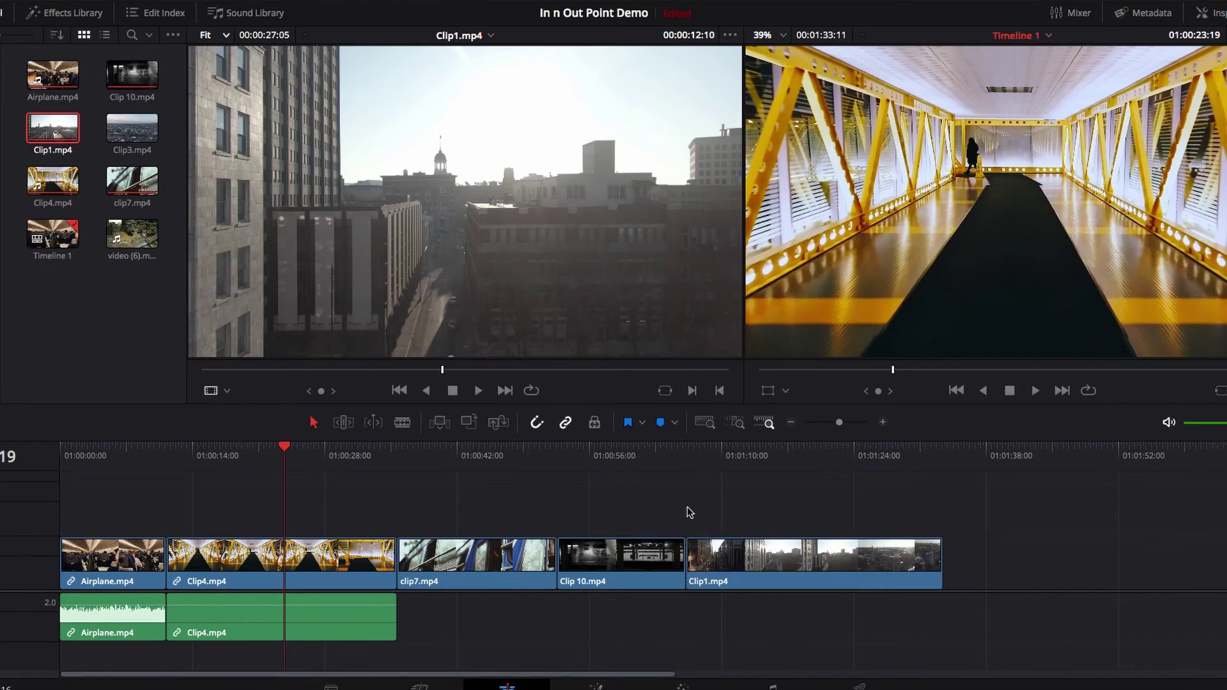
{"action": "key", "text": "ctrl+z"}
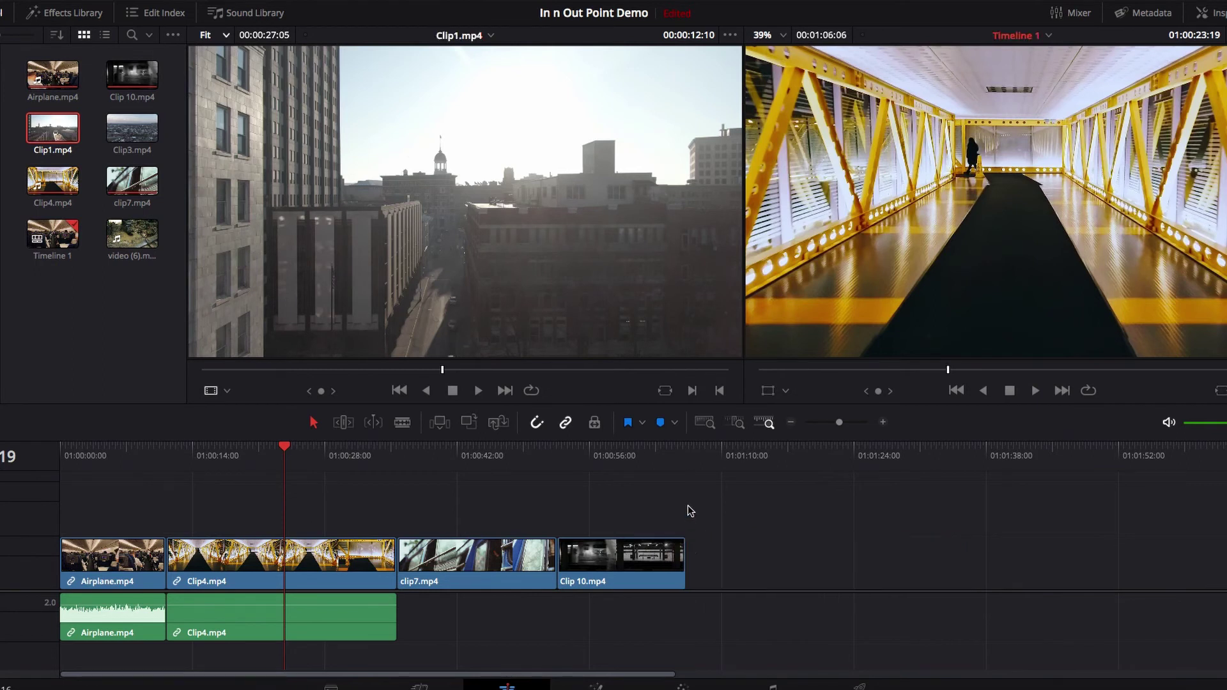
{"action": "left_click_drag", "start_coordinate": [468, 252], "coordinate": [1105, 134]}
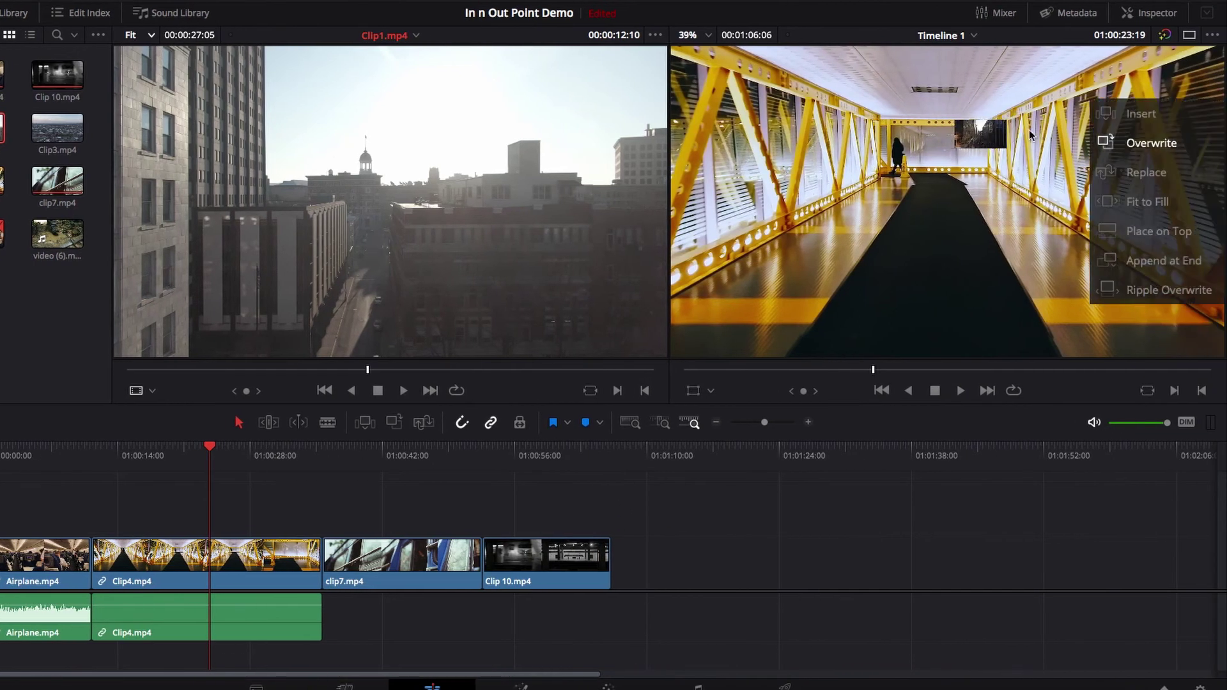
{"action": "left_click_drag", "start_coordinate": [1030, 134], "coordinate": [1141, 113]}
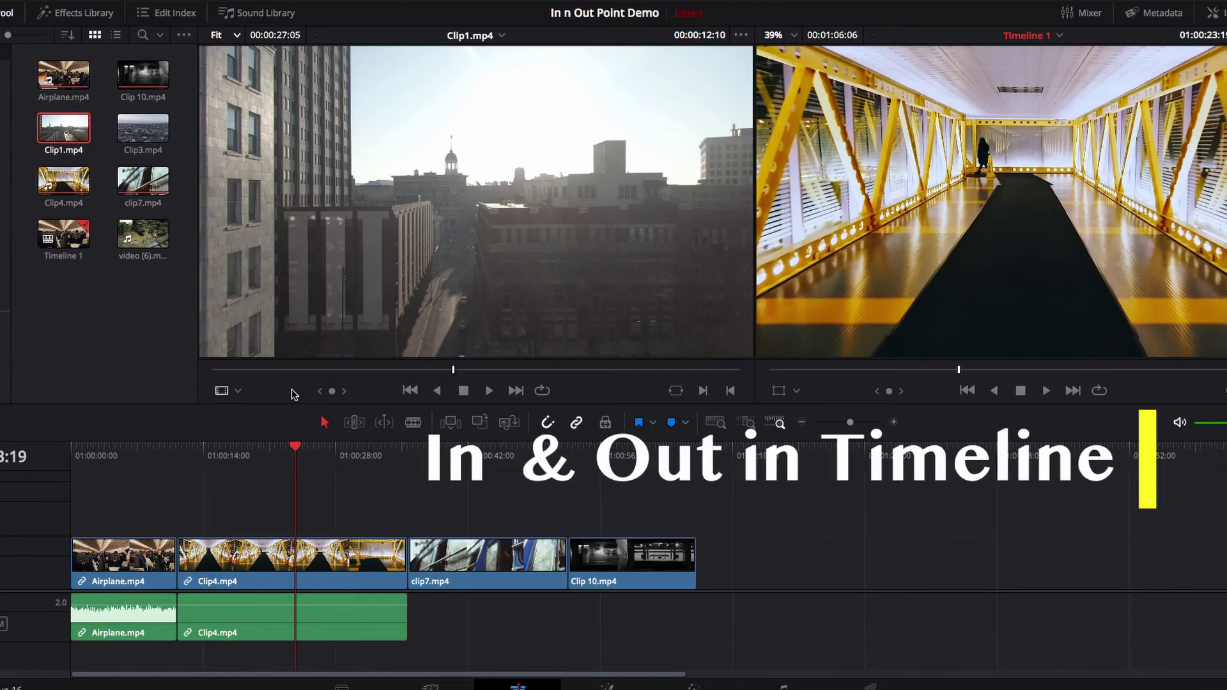
{"action": "left_click", "coordinate": [286, 391]}
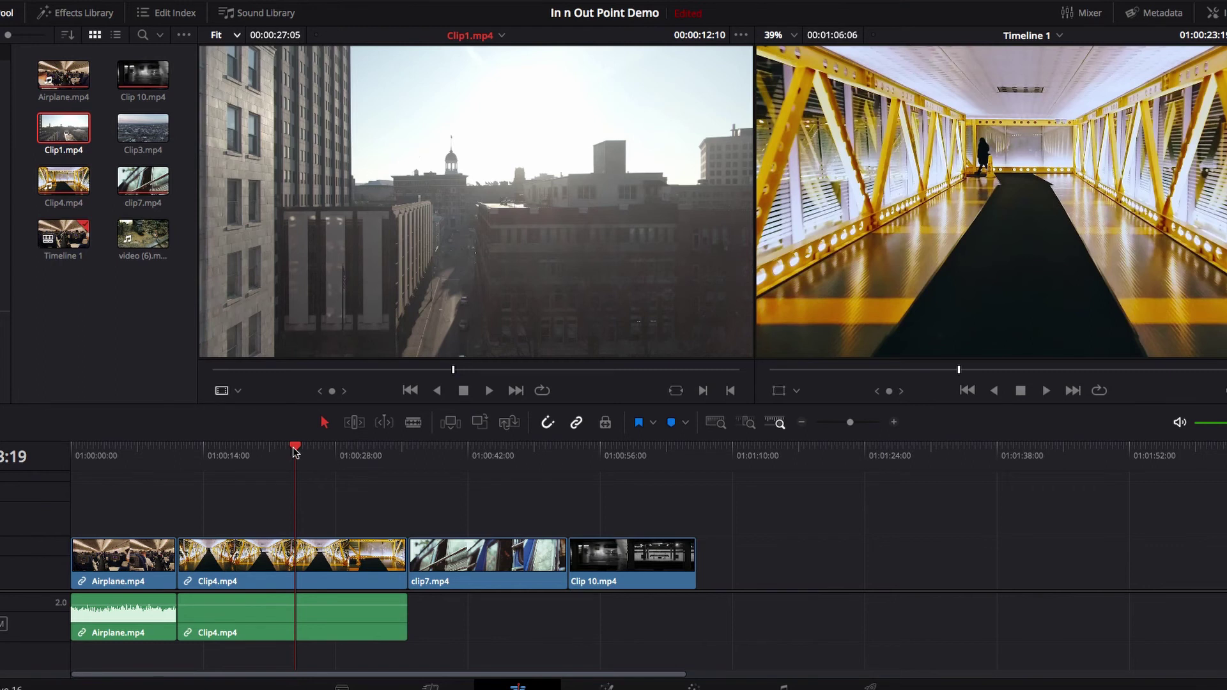
{"action": "left_click", "coordinate": [272, 447]}
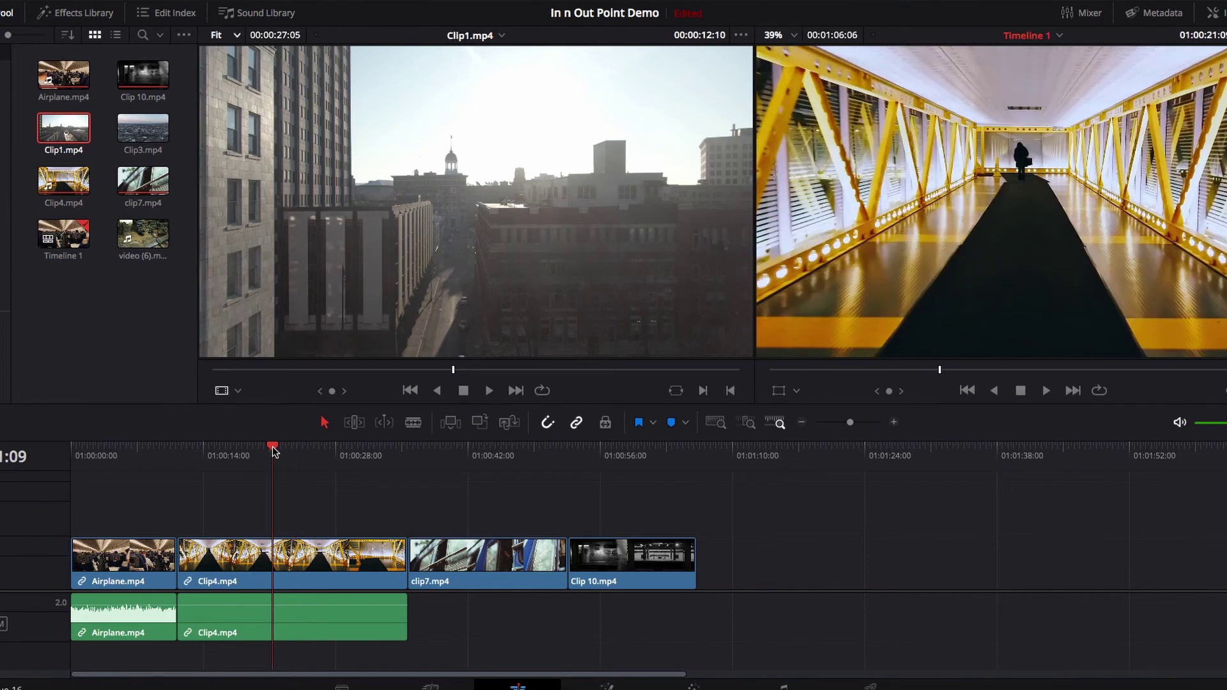
{"action": "left_click", "coordinate": [878, 370]}
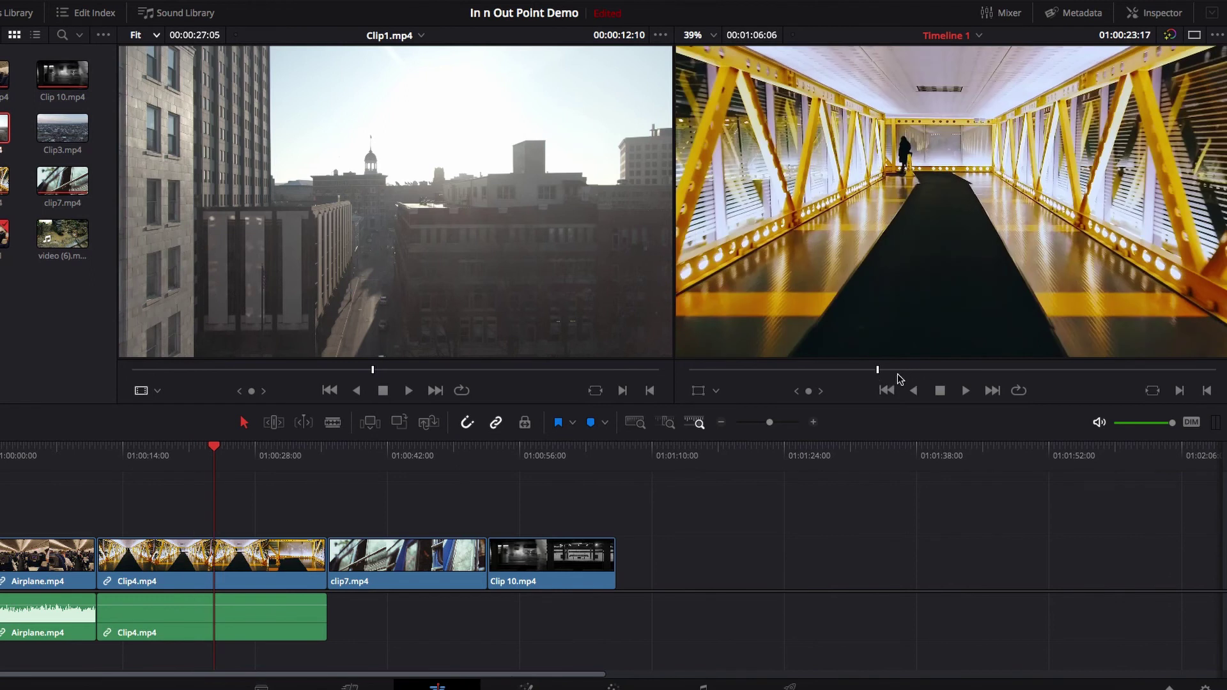
{"action": "key", "text": "i"}
{"action": "left_click", "coordinate": [920, 371]}
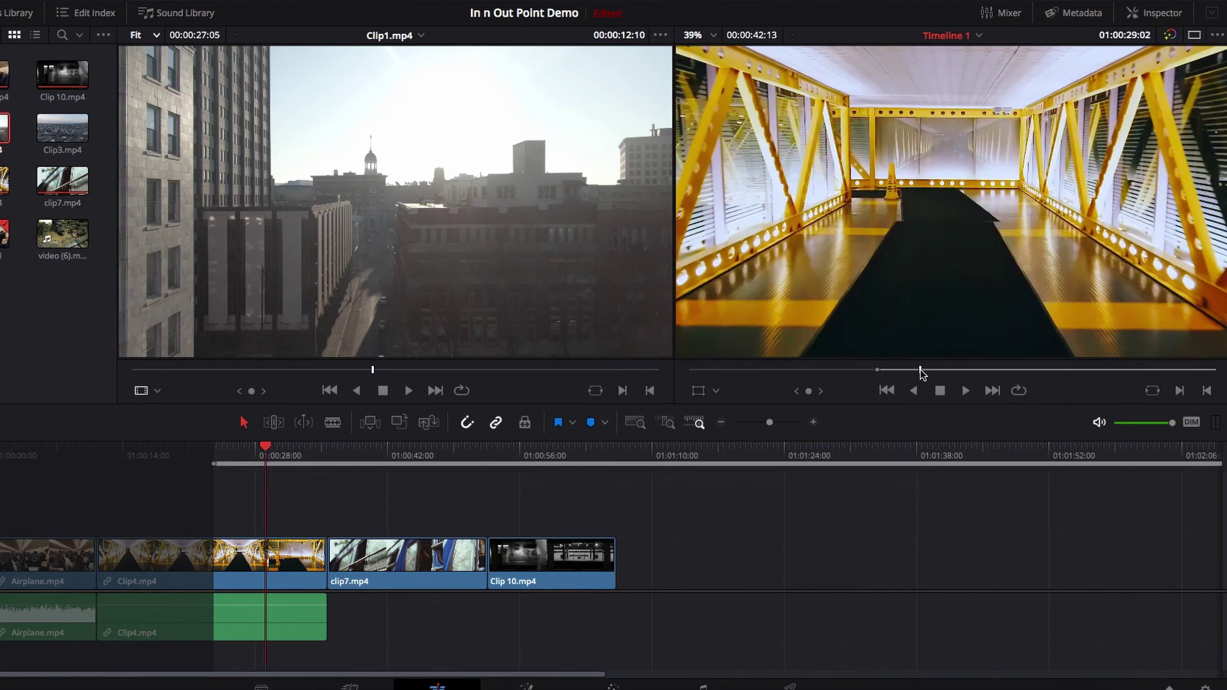
{"action": "key", "text": "o"}
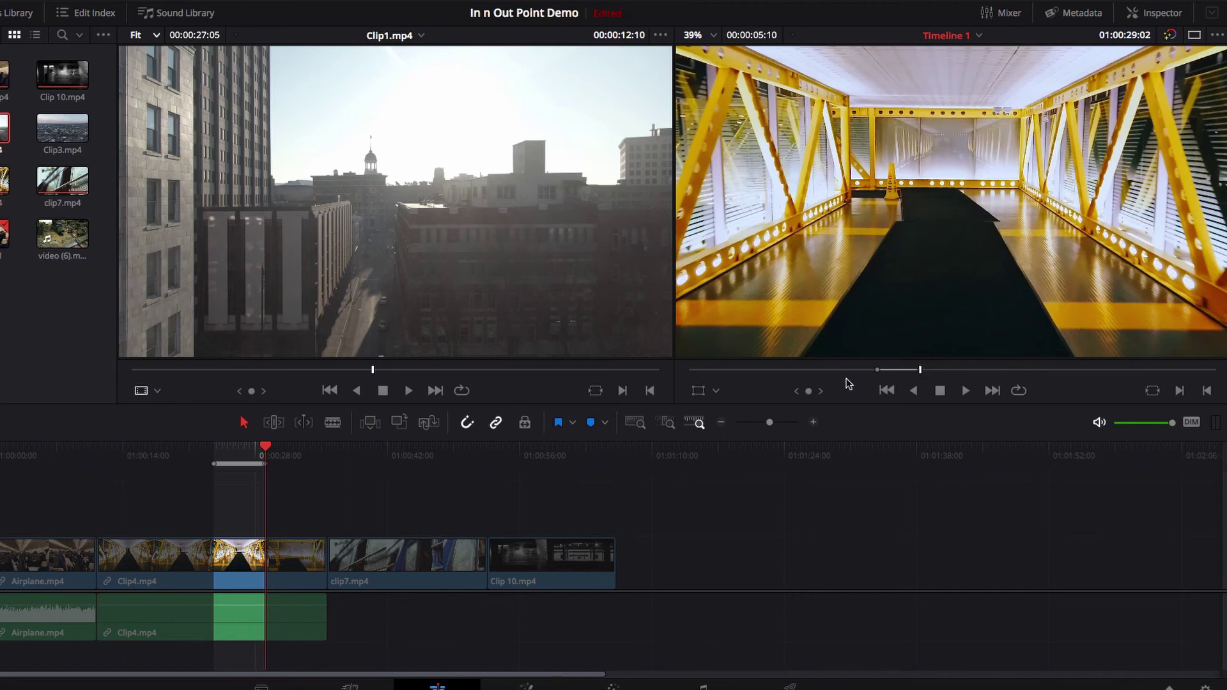
{"action": "key", "text": "alt+x"}
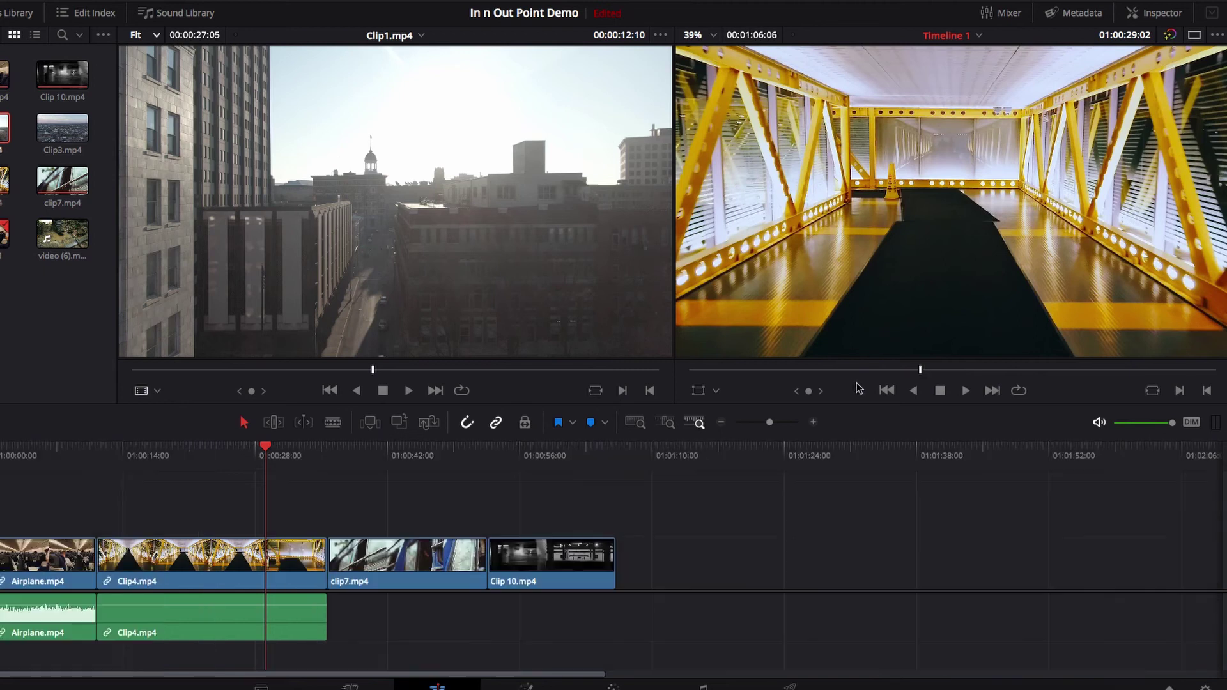
{"action": "left_click", "coordinate": [220, 447]}
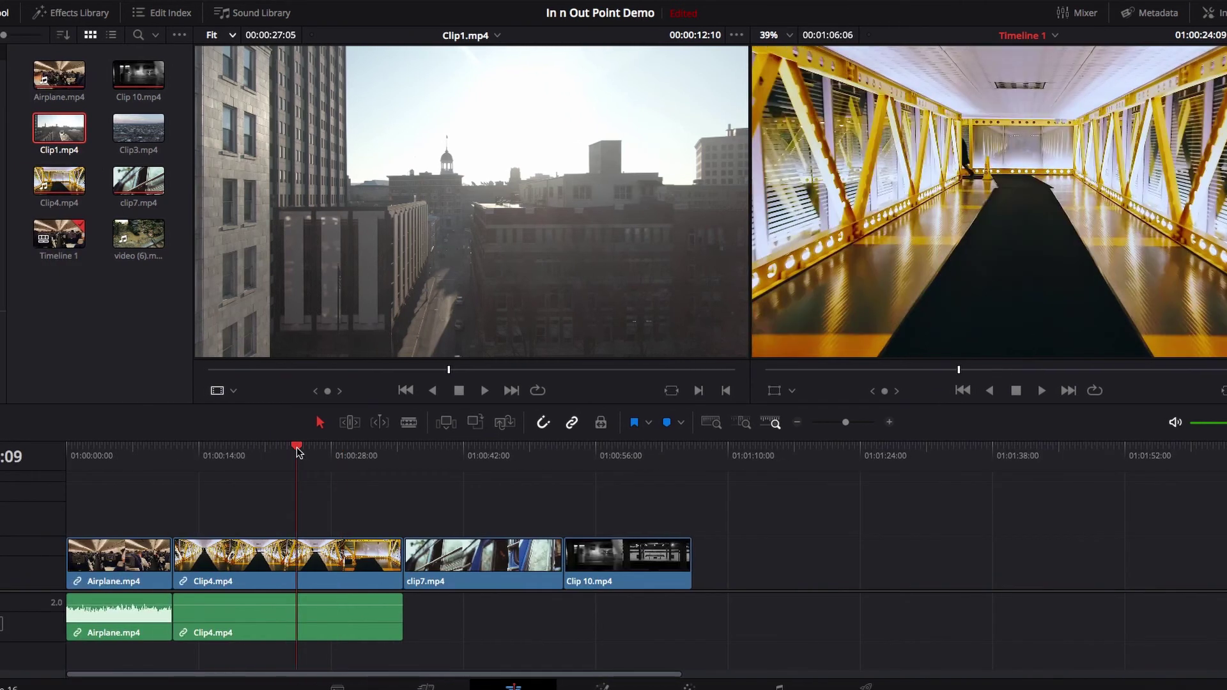
Step: Mark a timeline range in Clip4 ending at 01:00:30:00, test deleting it, then Replace it with Clip1
{"action": "key", "text": "i"}
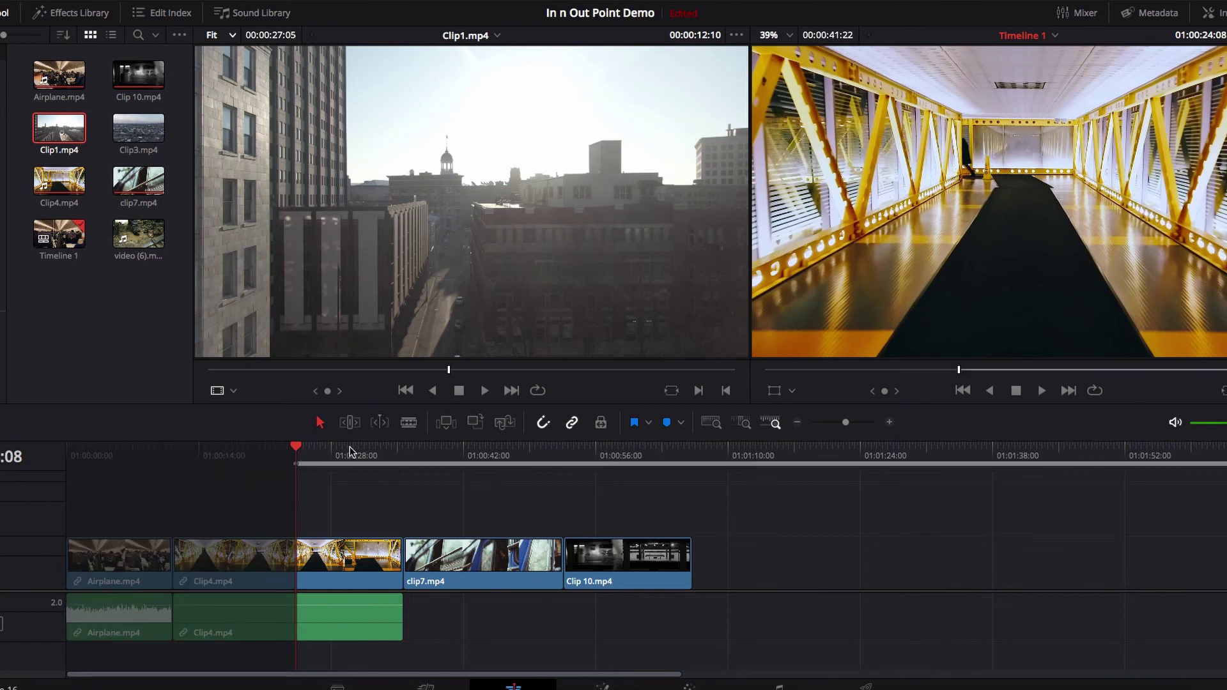
{"action": "left_click", "coordinate": [350, 450]}
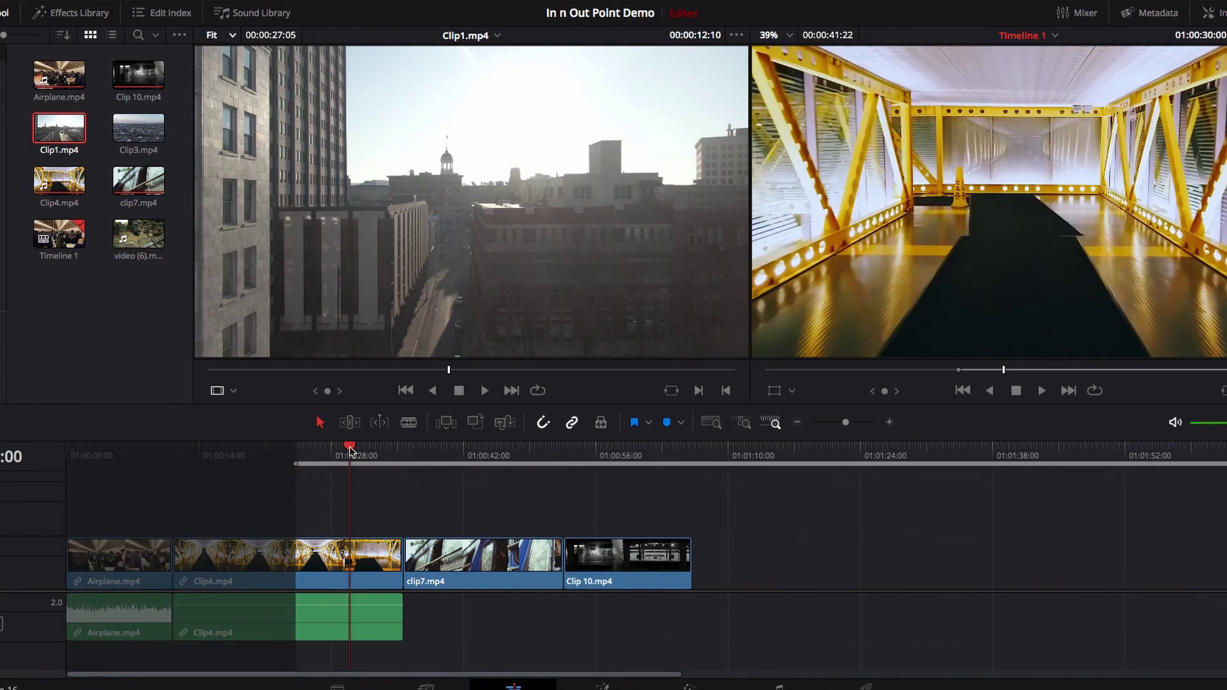
{"action": "key", "text": "o"}
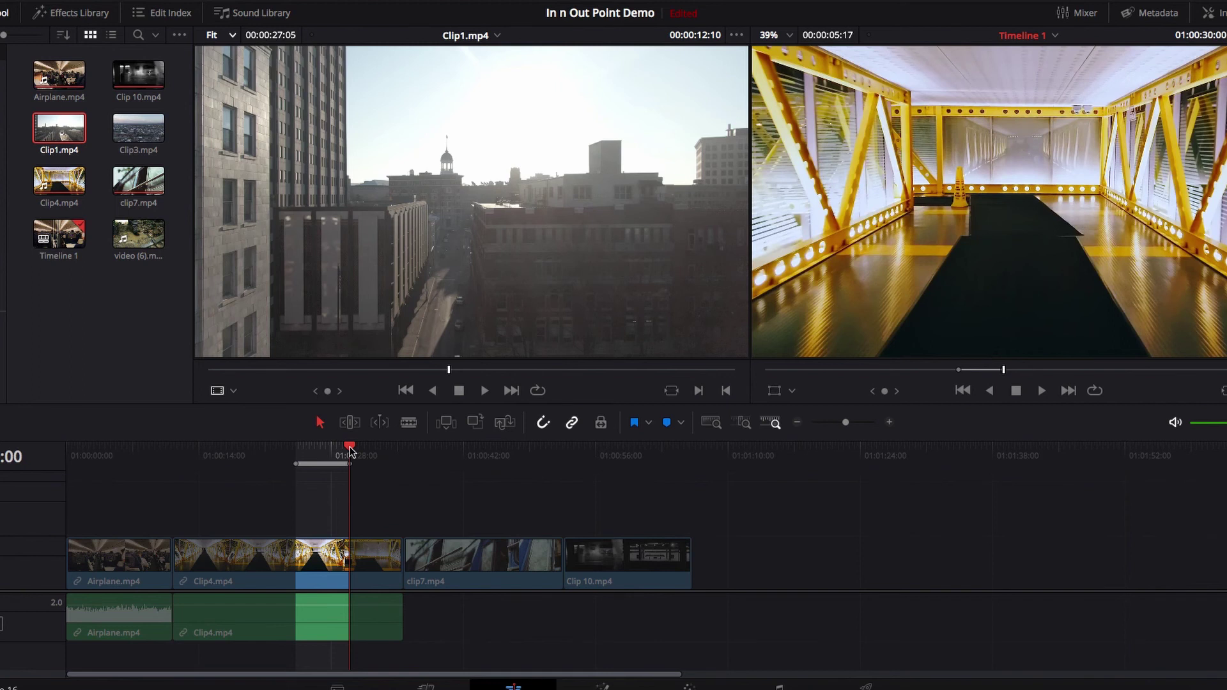
{"action": "key", "text": "BackSpace"}
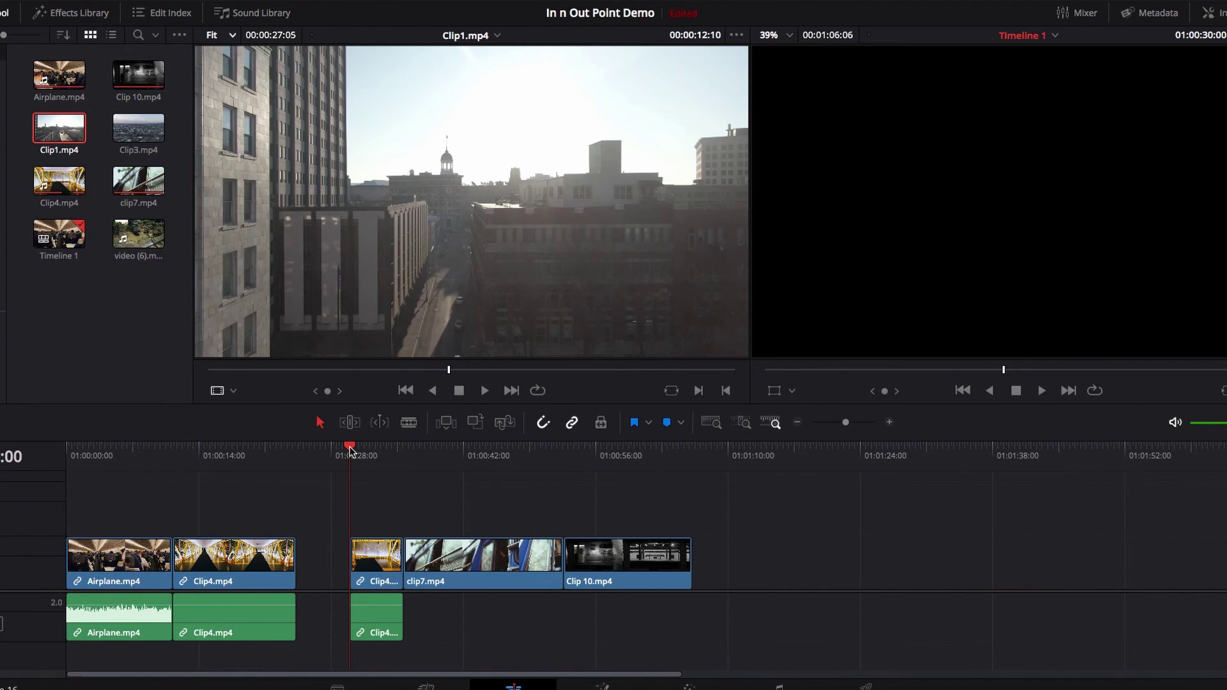
{"action": "key", "text": "ctrl+z"}
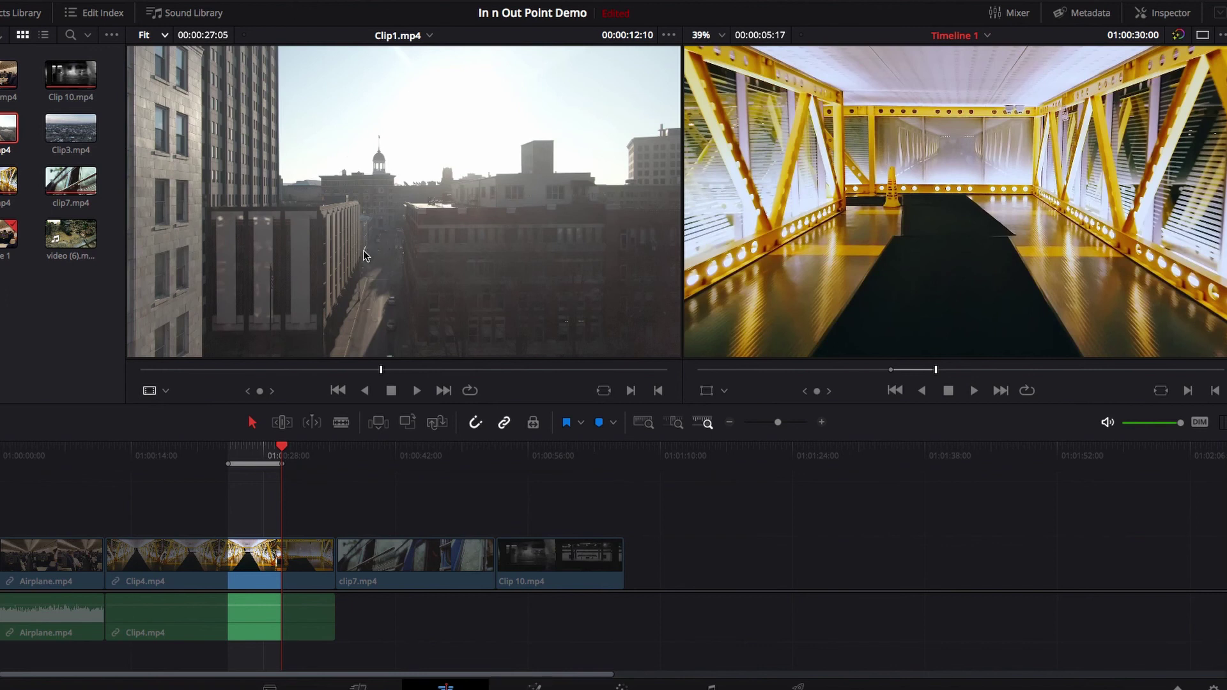
{"action": "left_click_drag", "start_coordinate": [356, 251], "coordinate": [1211, 146]}
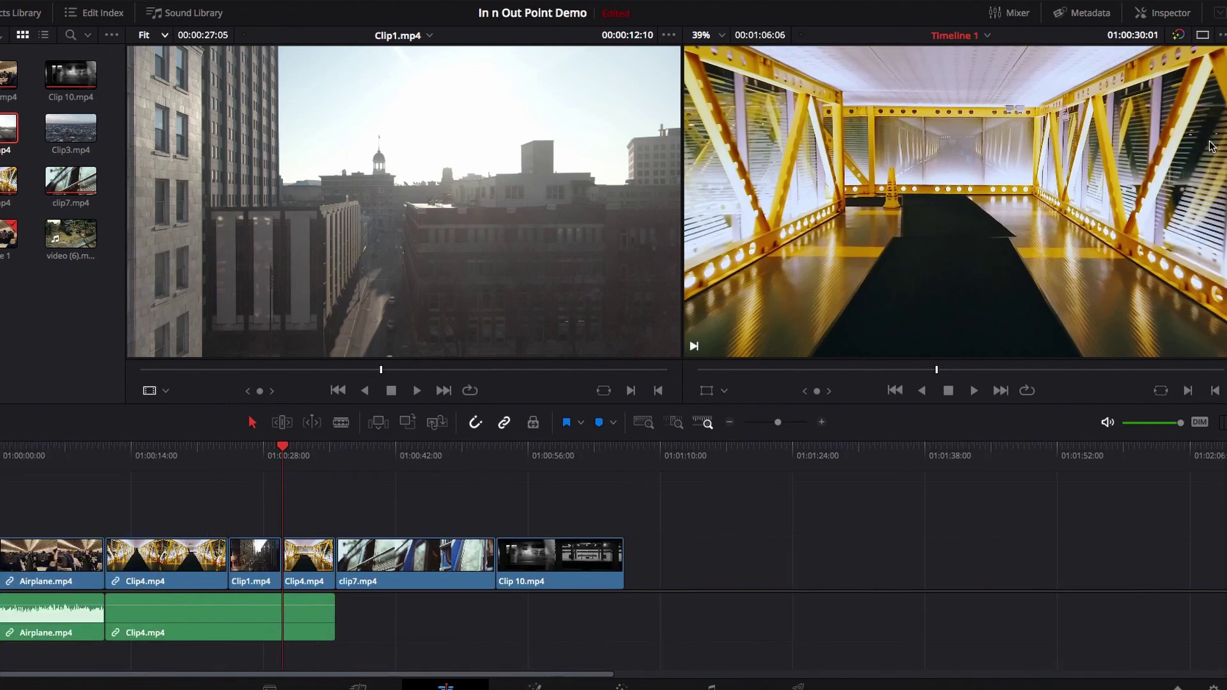